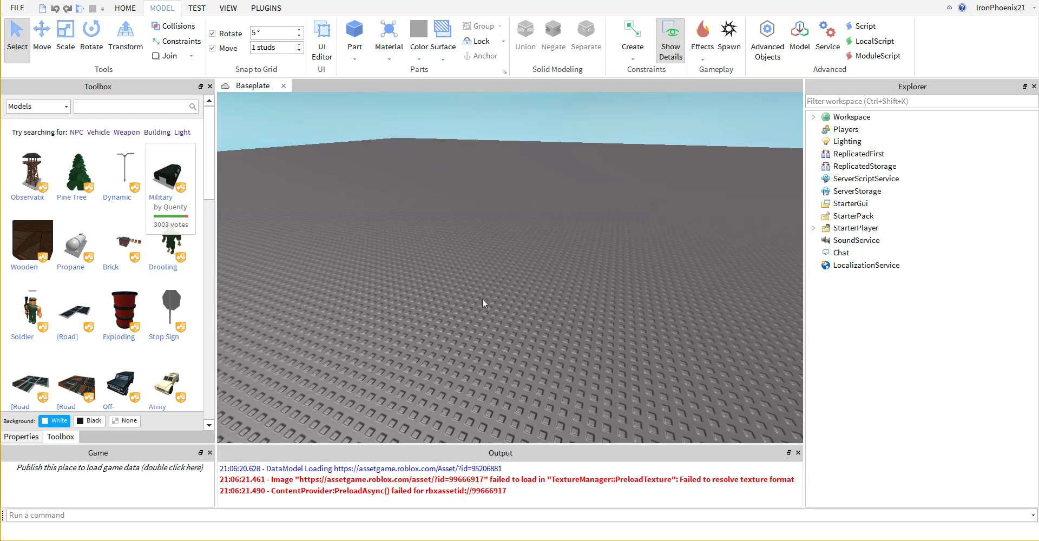
Insert two default block parts on the baseplate
right_drag(482, 299, 483, 299)
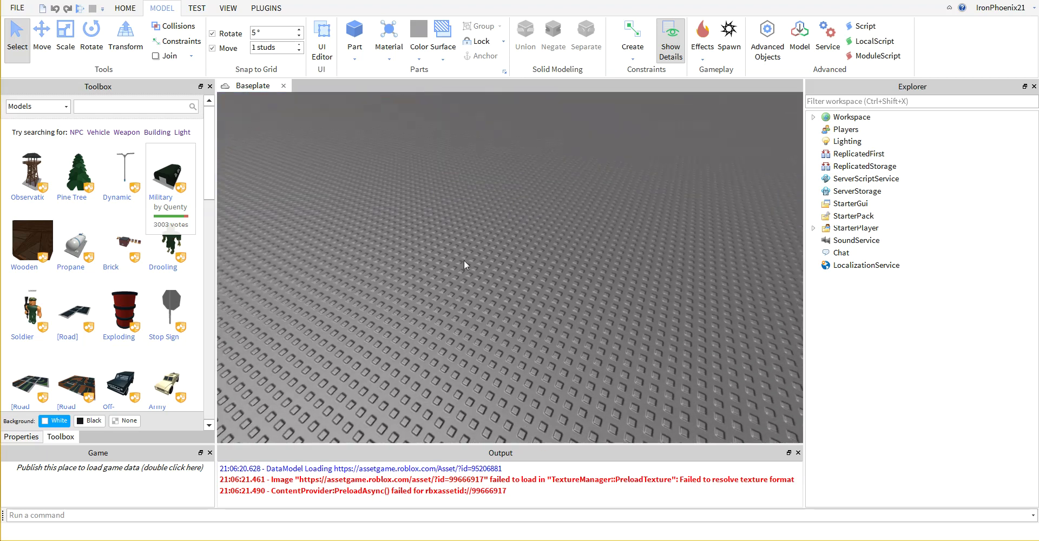
click(126, 8)
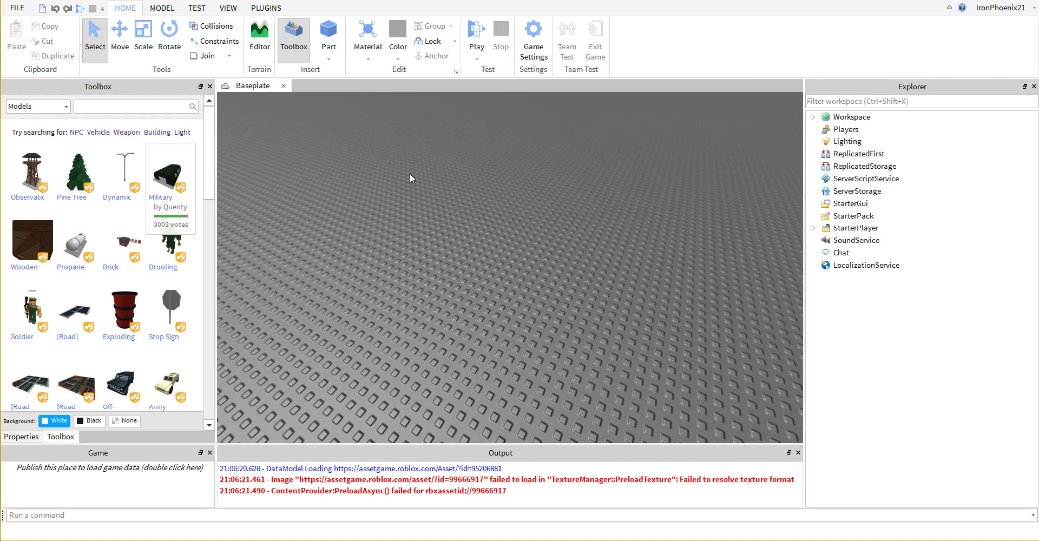
scroll(410, 173, up, 5)
click(329, 33)
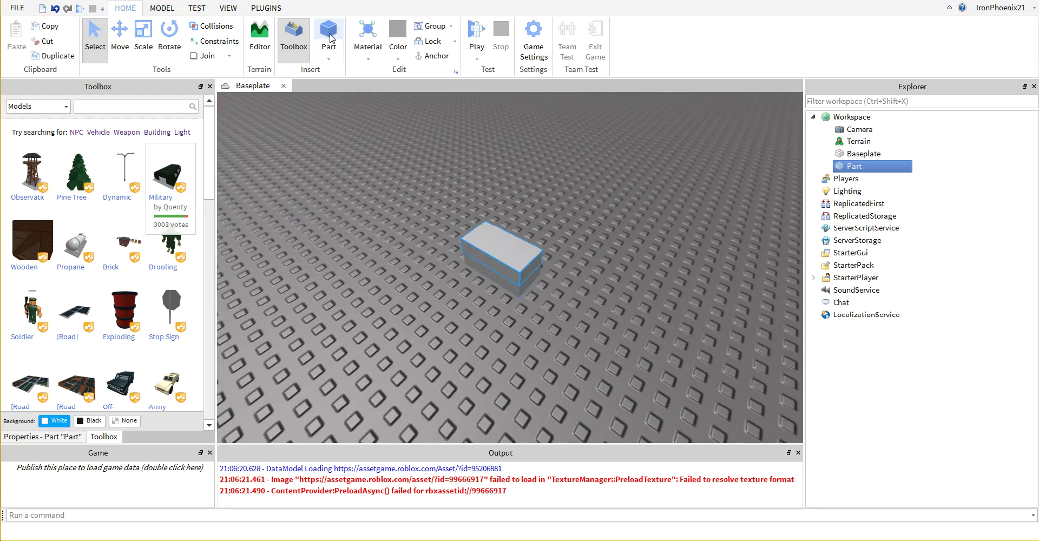
click(329, 34)
right_drag(482, 225, 485, 225)
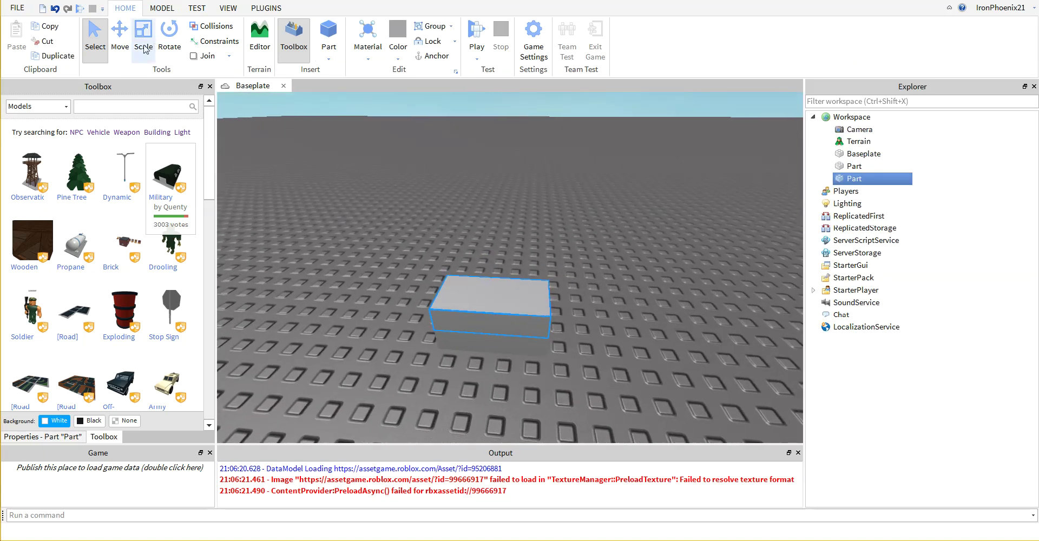
Move the selected block away from the other one and scale it upward to make it taller
scroll(506, 304, down, 2)
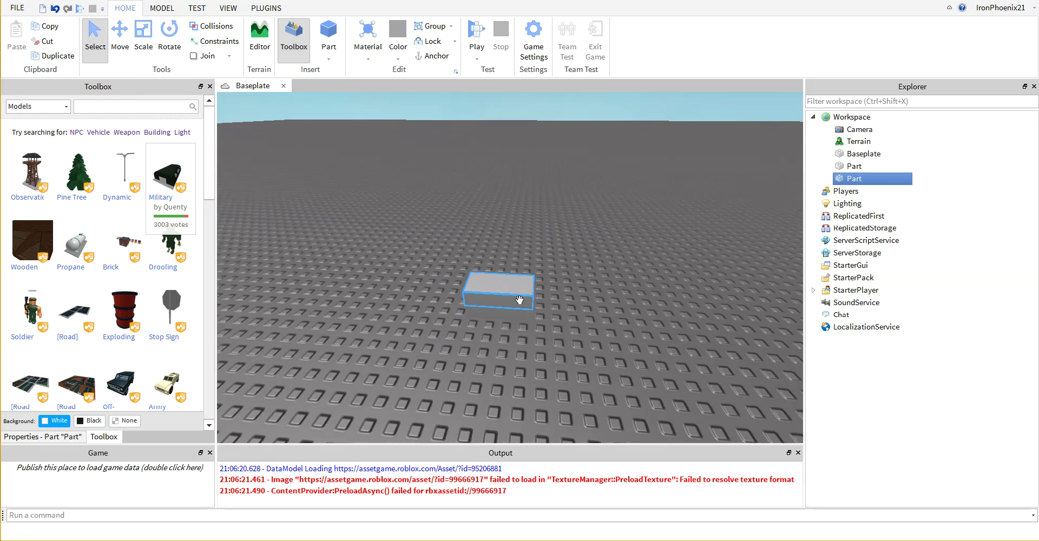
scroll(519, 300, up, 1)
drag(520, 300, 617, 284)
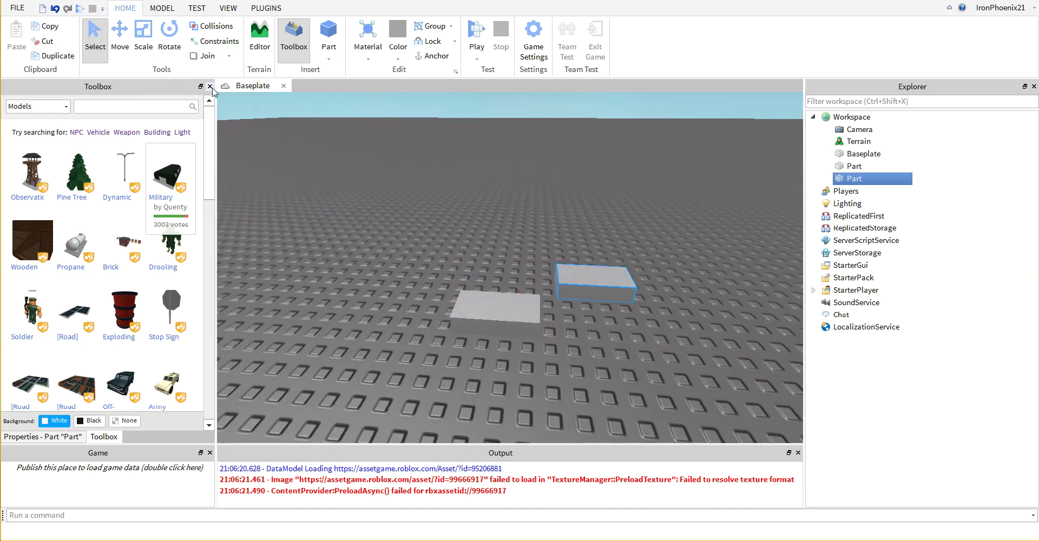
click(142, 41)
drag(601, 241, 605, 224)
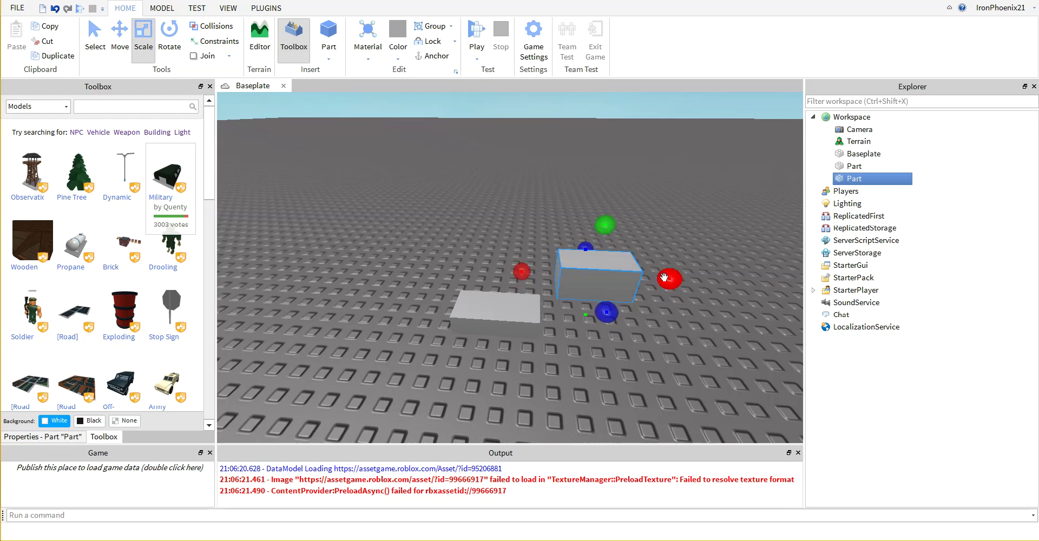
right_drag(612, 272, 630, 266)
scroll(574, 274, up, 1)
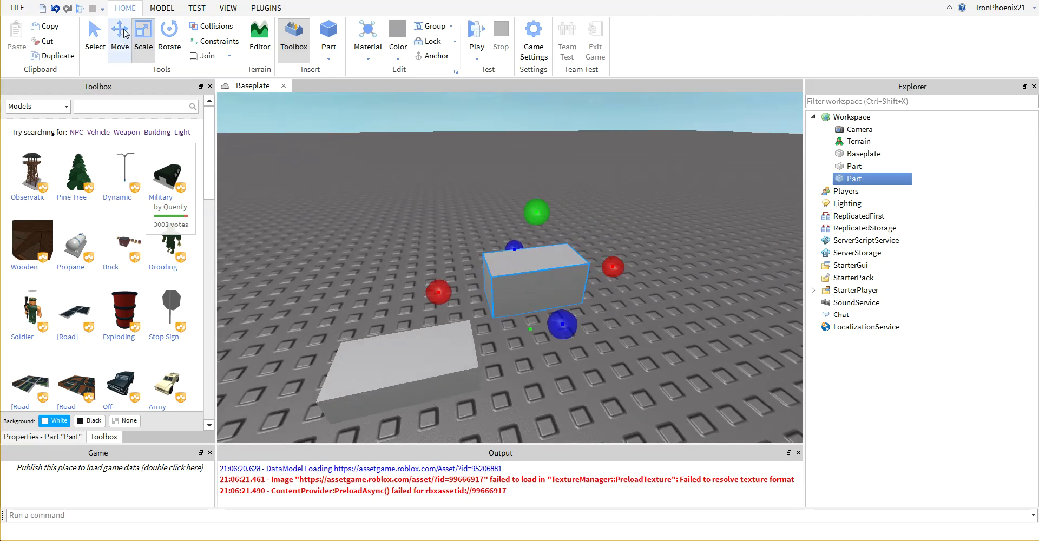
click(95, 38)
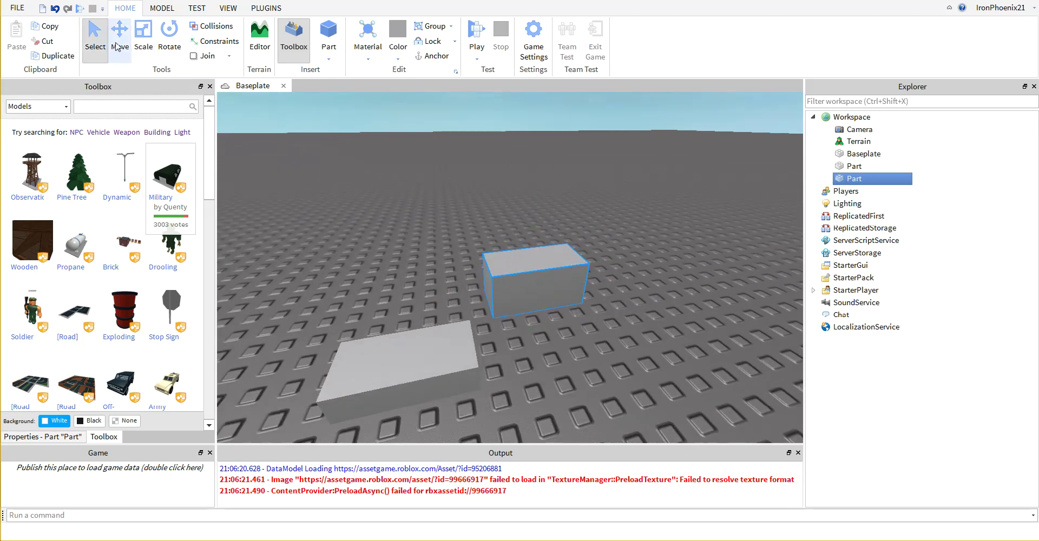
Move the taller block over the flat block and lower it so the two parts overlap
click(162, 10)
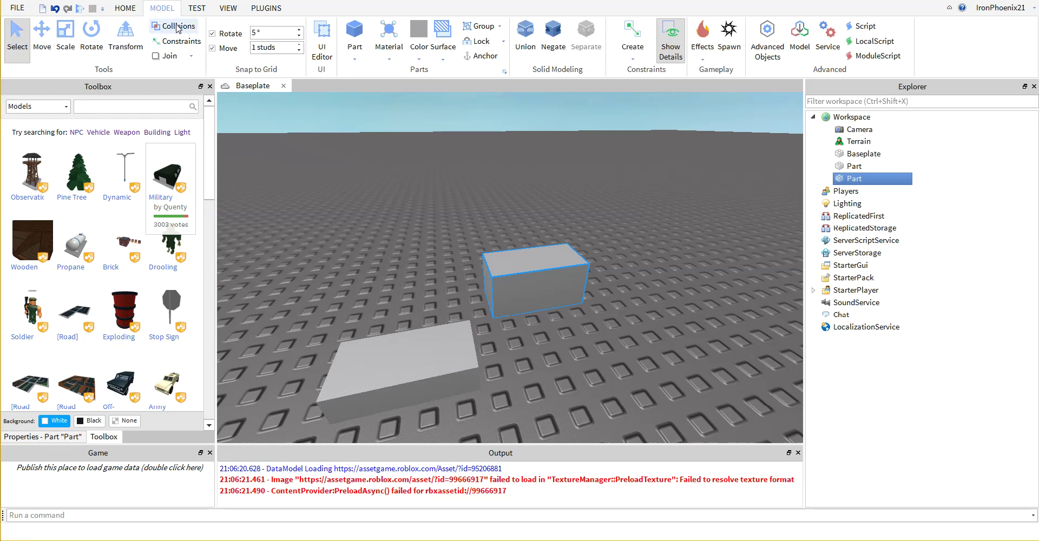
drag(536, 283, 449, 340)
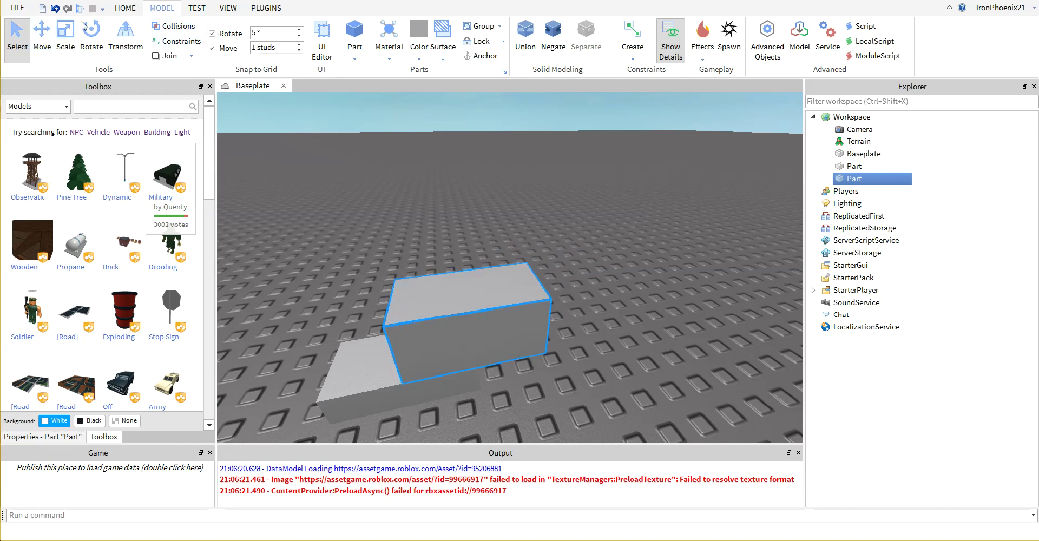
mouse_move(498, 319)
mouse_down()
mouse_move(449, 327)
mouse_move(484, 324)
mouse_up()
click(41, 38)
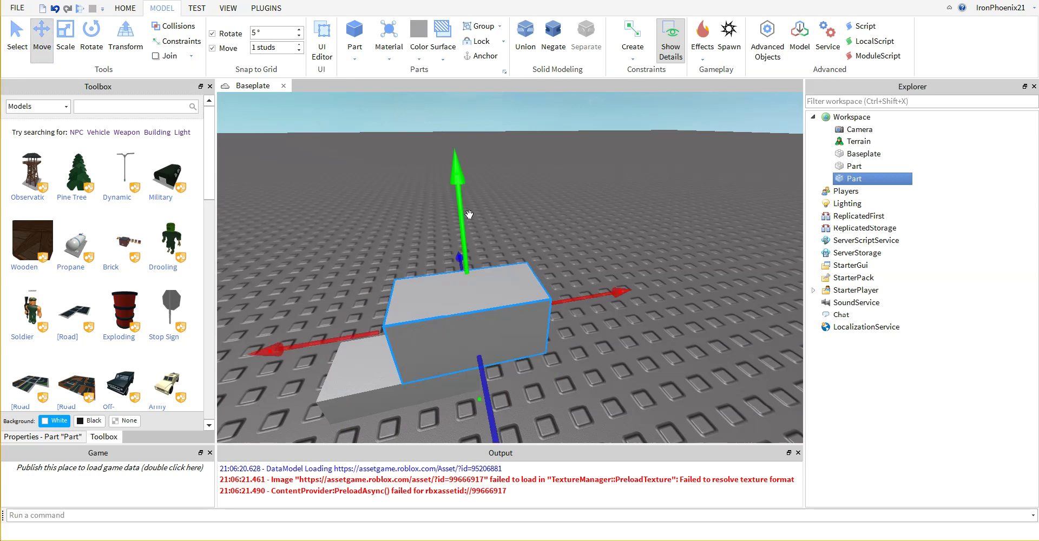
drag(469, 215, 465, 248)
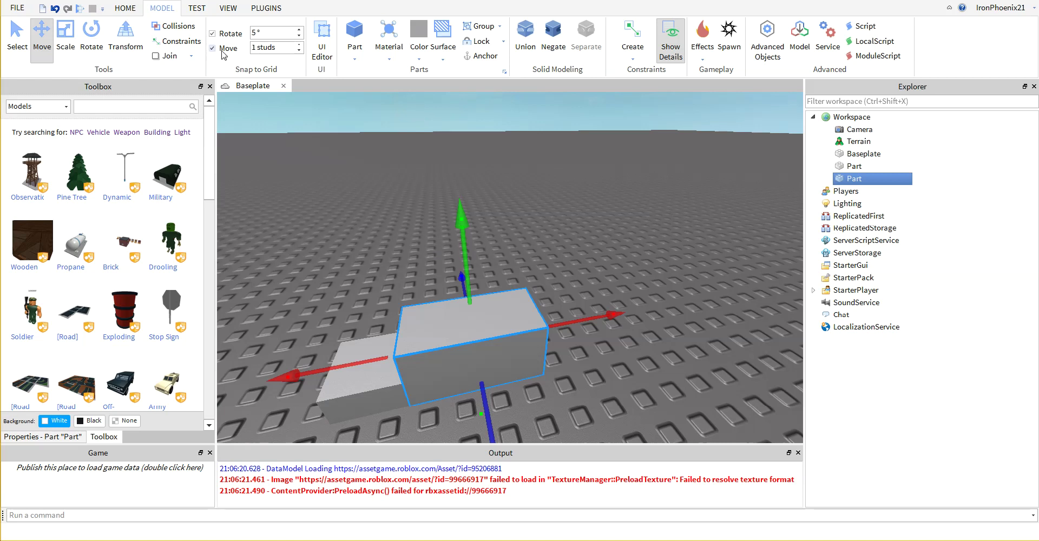
click(670, 261)
Negate the flat block that overlaps the taller block
click(343, 379)
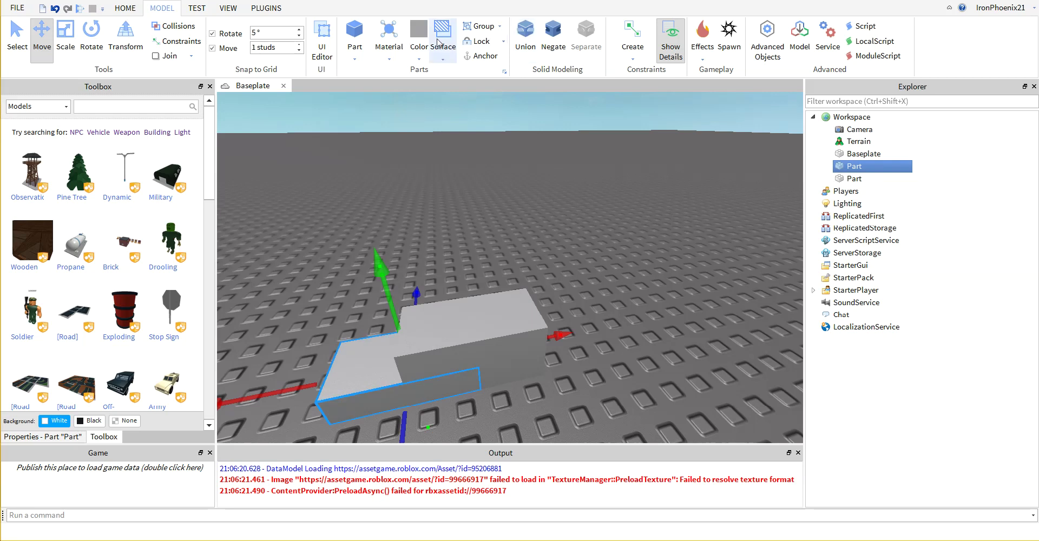
click(540, 41)
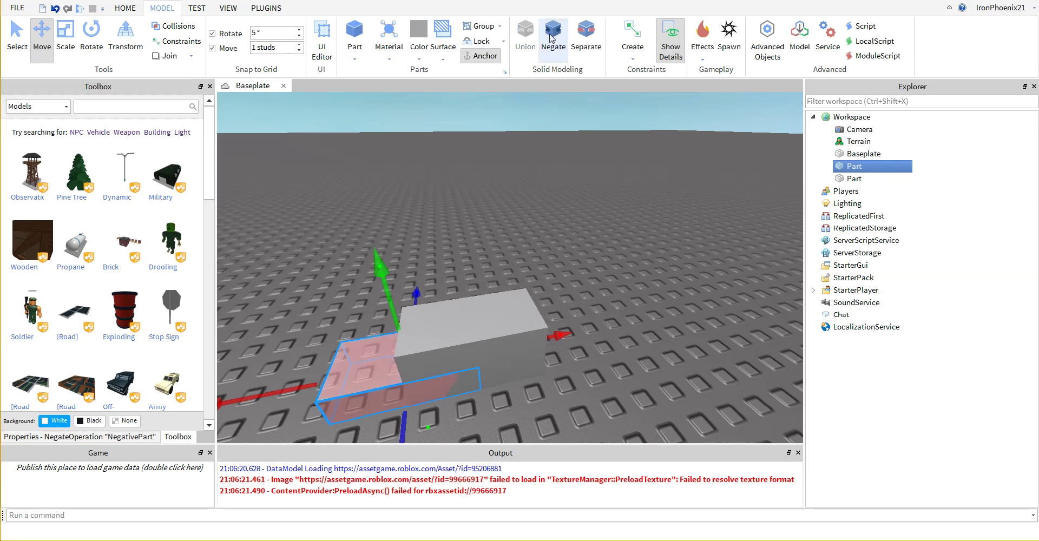
click(563, 262)
Select the negated part together with the taller block and combine them with Union to cut the overlap away
scroll(563, 262, down, 5)
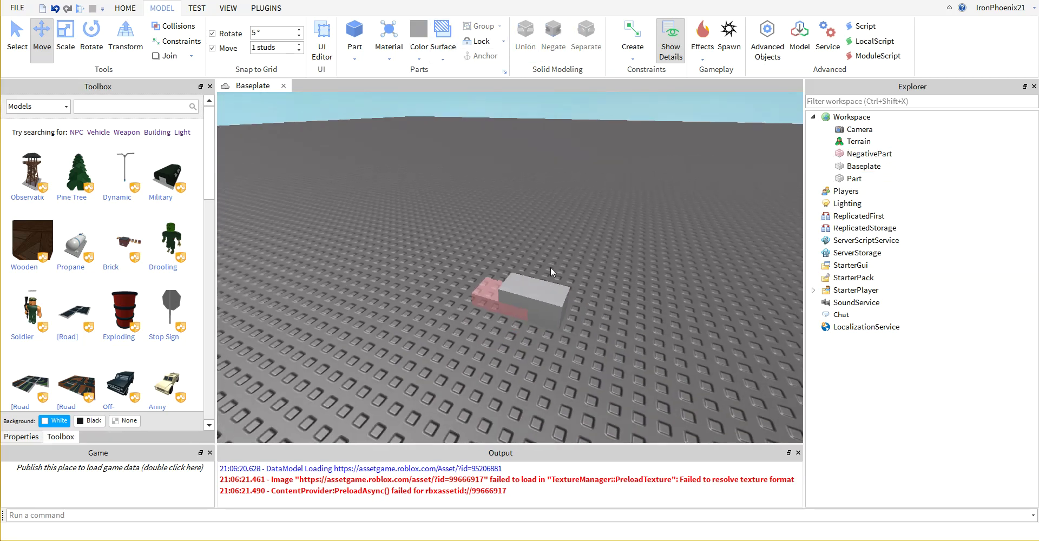
drag(433, 222, 620, 404)
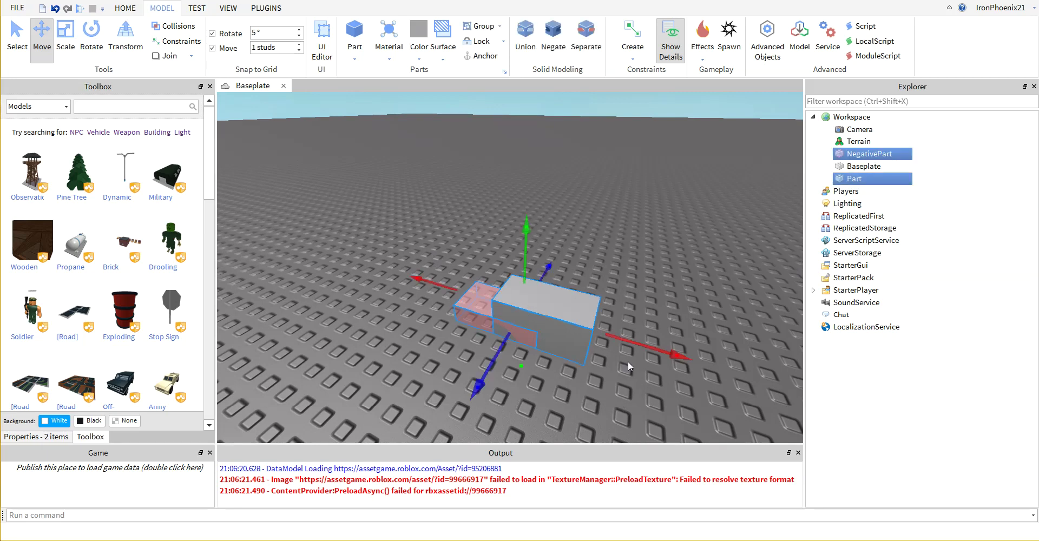
click(651, 258)
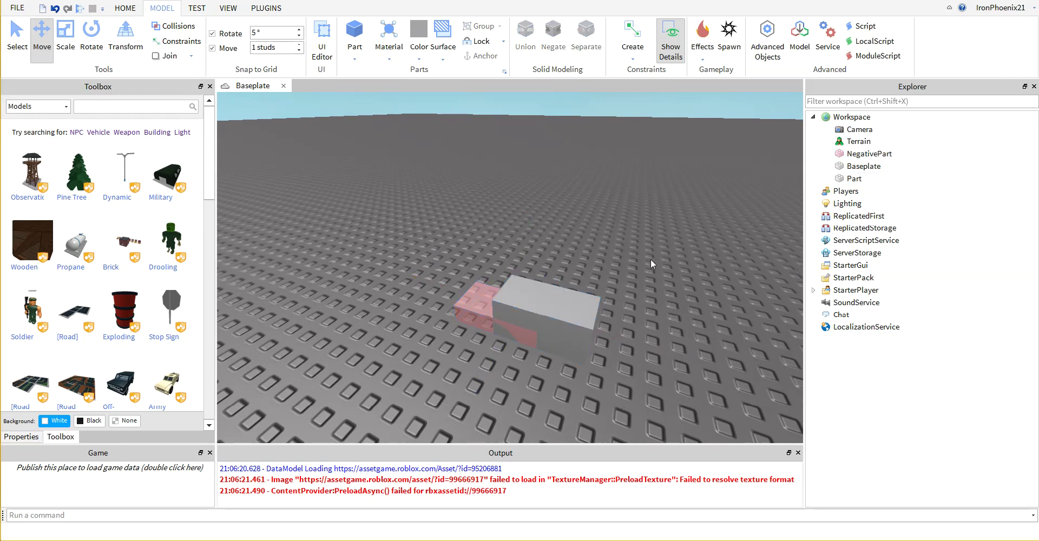
click(480, 307)
ctrl+click(543, 303)
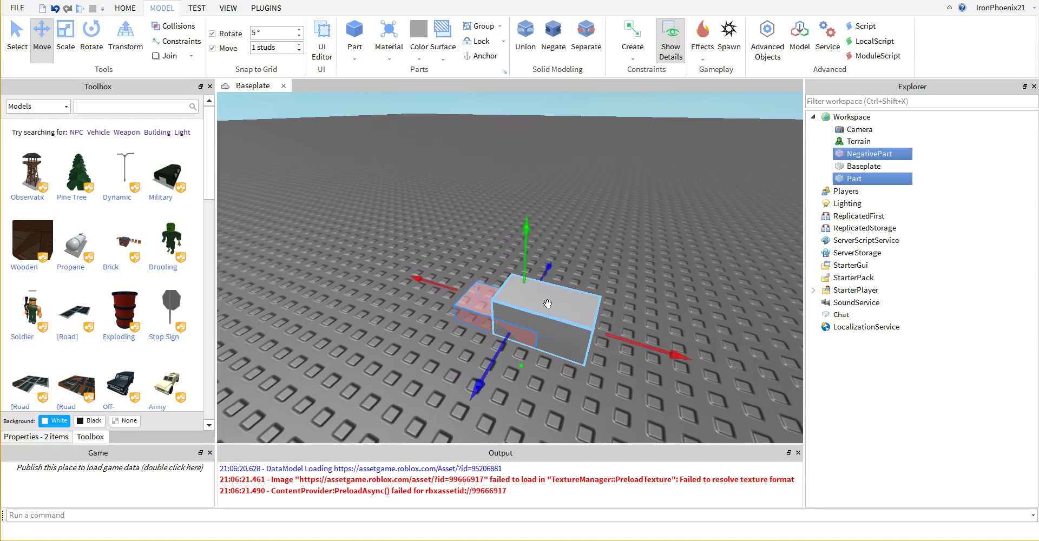
click(526, 38)
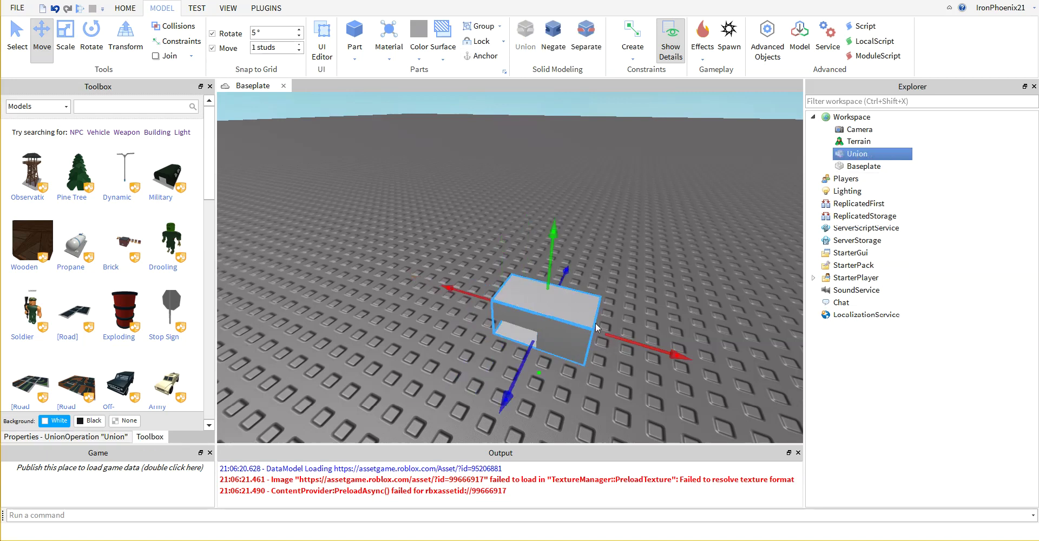
Examine the cut-out in the union from several angles, including from ground level
right_drag(615, 324, 615, 325)
mouse_move(587, 256)
mouse_down()
mouse_move(535, 231)
mouse_move(600, 254)
mouse_up()
click(671, 311)
scroll(671, 310, up, 5)
right_drag(670, 311, 656, 293)
scroll(671, 312, up, 3)
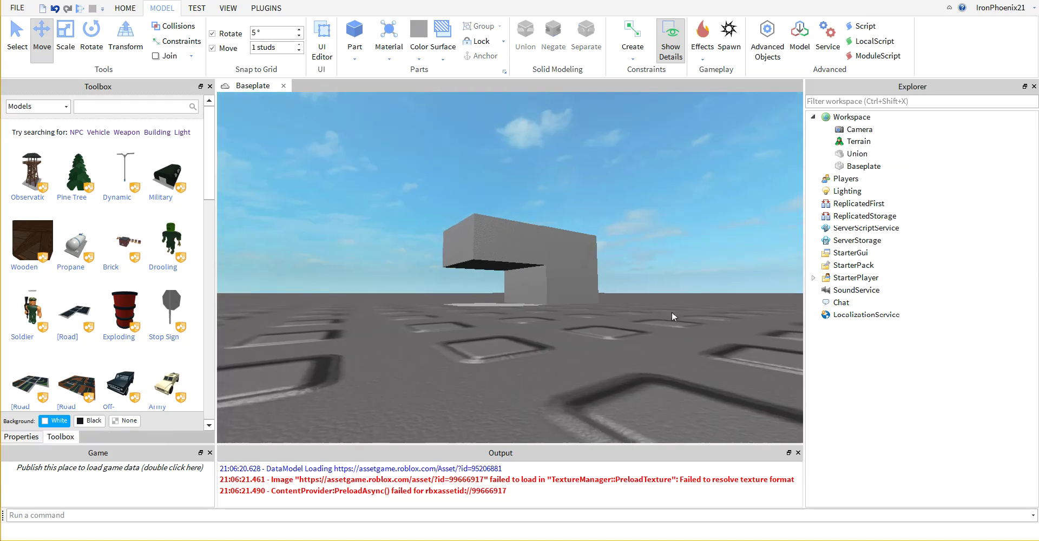
scroll(671, 312, down, 5)
scroll(671, 312, down, 3)
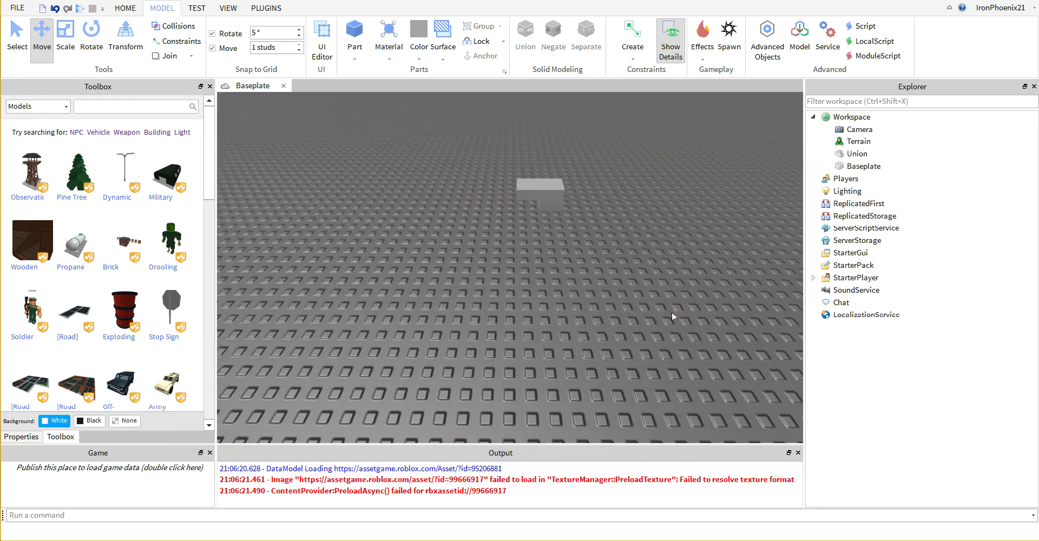
Insert a new block on an empty area of the baseplate and stretch both ends into a long strip
scroll(671, 312, down, 4)
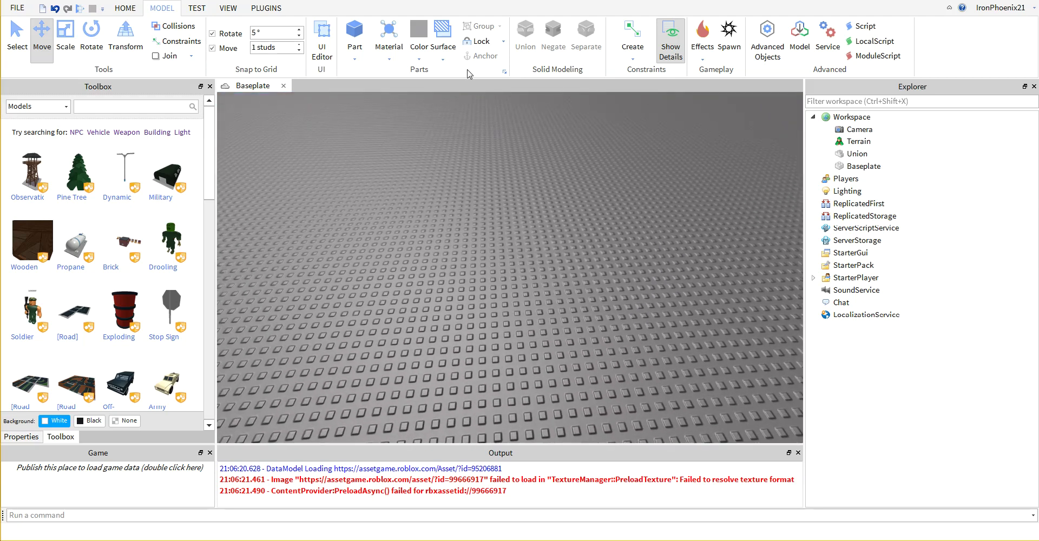
click(354, 36)
scroll(397, 116, up, 3)
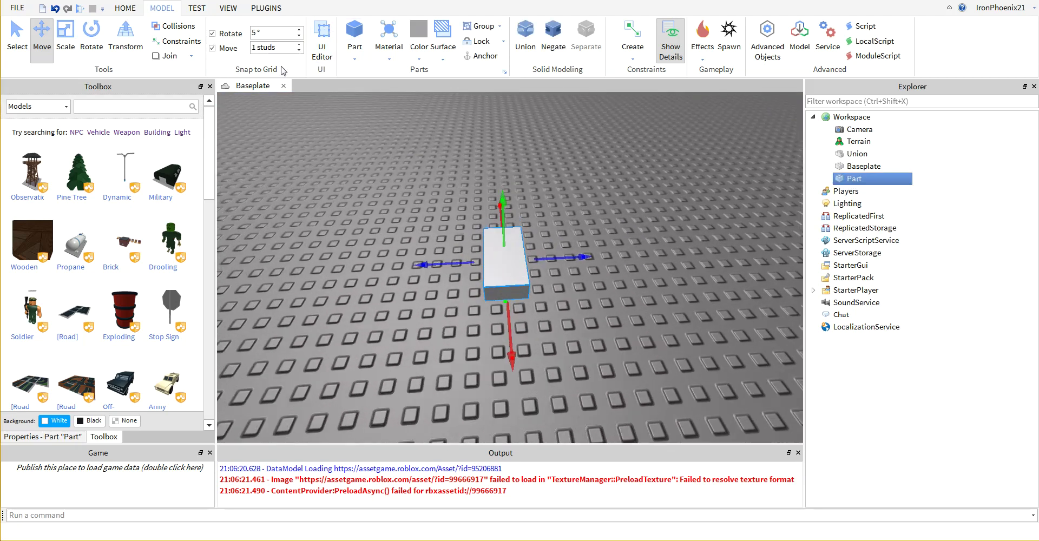
click(68, 39)
right_drag(576, 317, 577, 317)
scroll(616, 346, down, 2)
drag(572, 325, 739, 300)
scroll(435, 335, down, 1)
drag(451, 315, 343, 321)
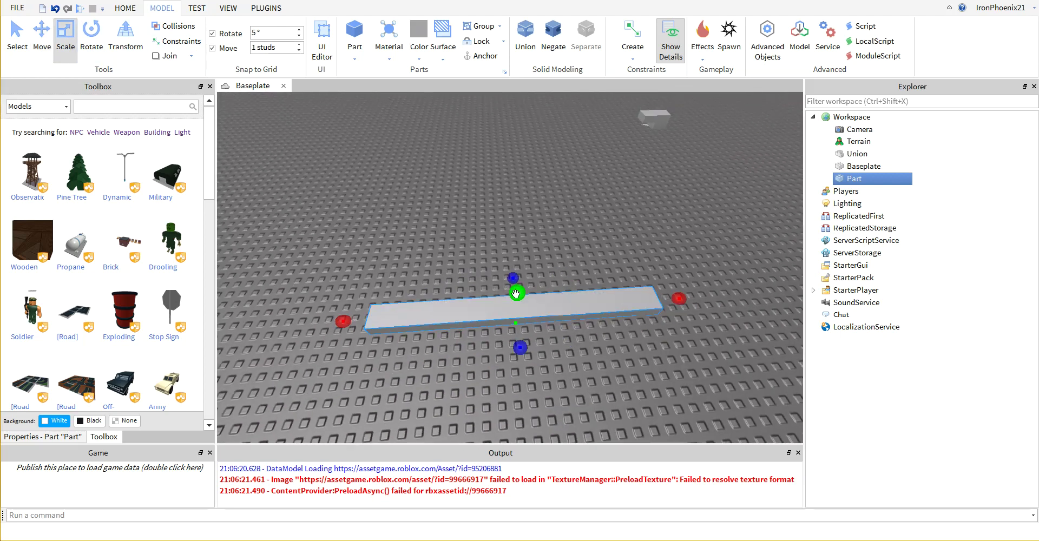
Scale the long strip upward into a tall wall
drag(516, 293, 545, 180)
right_drag(742, 350, 742, 350)
scroll(742, 350, up, 2)
click(742, 350)
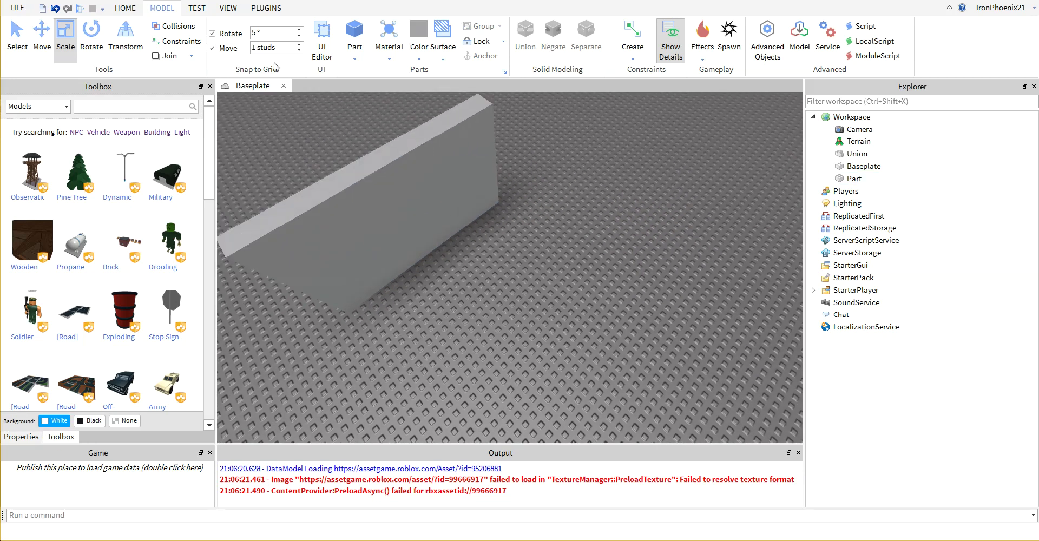
Insert another block in front of the wall and scale its height to 4 studs
key(d)
key(w)
click(352, 56)
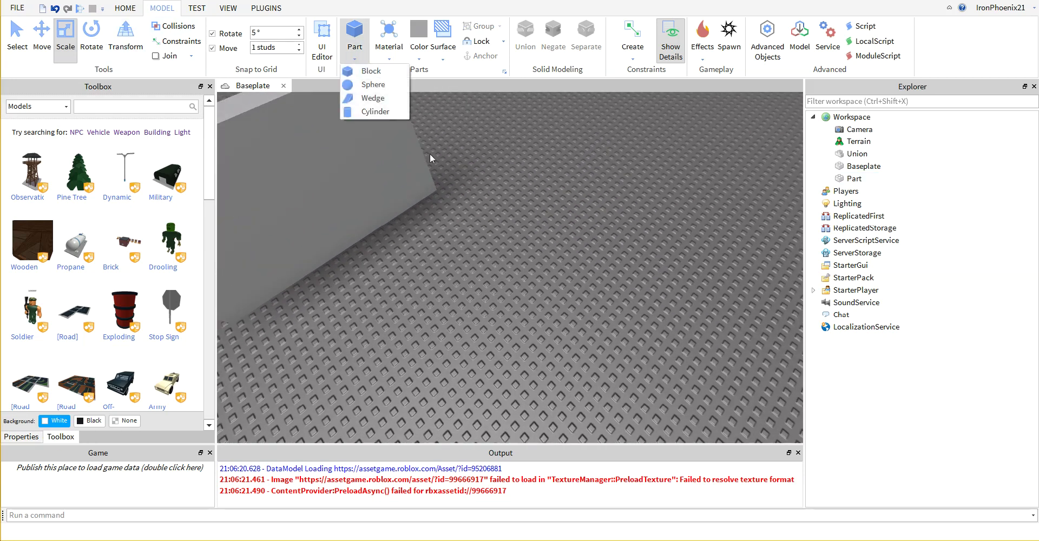
click(357, 71)
scroll(504, 225, up, 3)
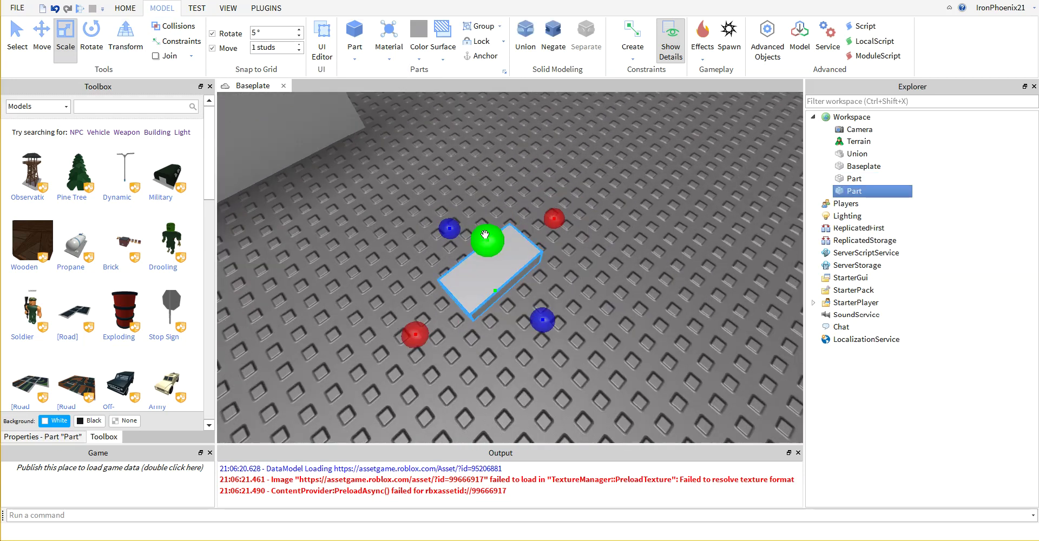
drag(486, 239, 467, 174)
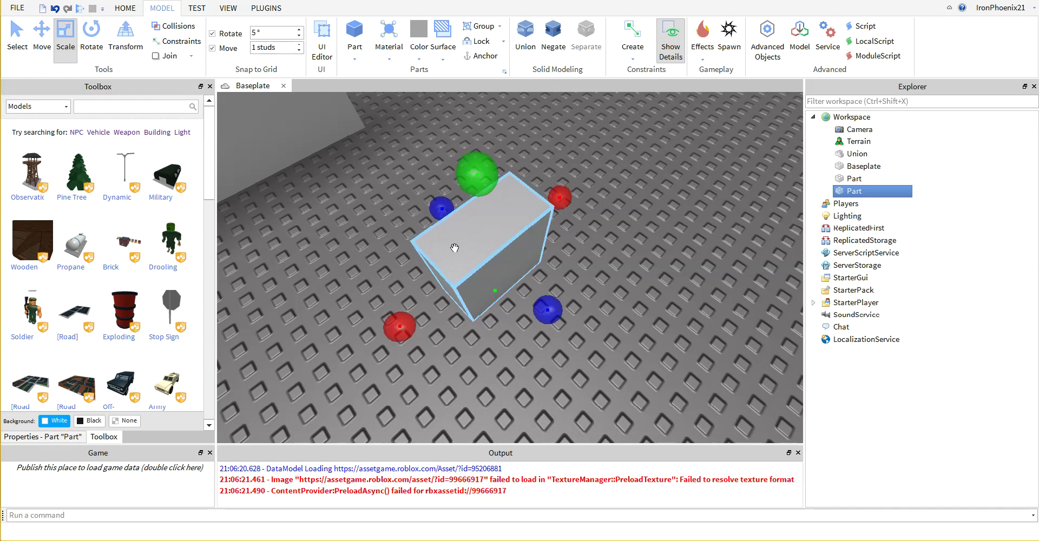
Set the new block's size to 4, 4, 8
click(59, 440)
scroll(157, 395, down, 3)
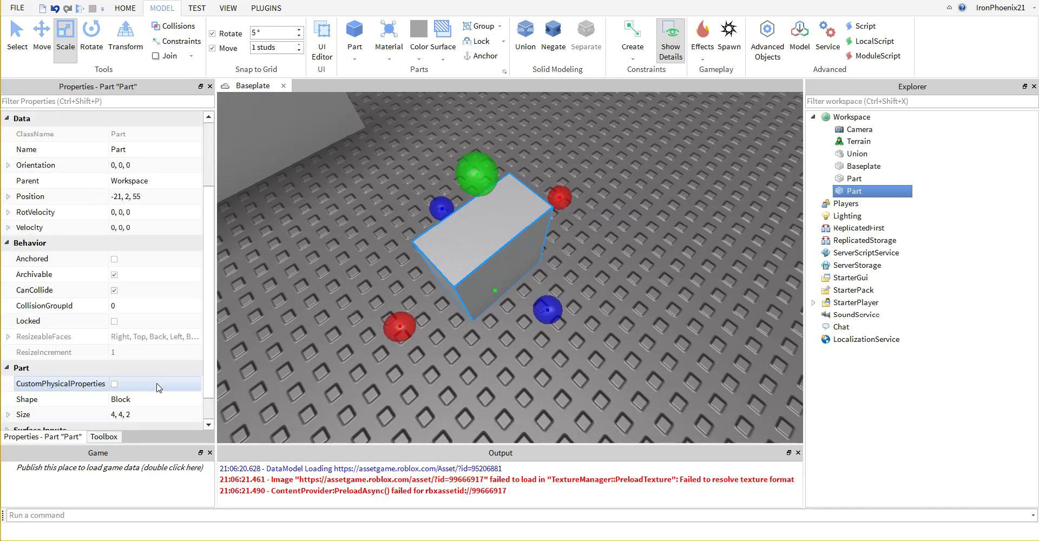
click(130, 415)
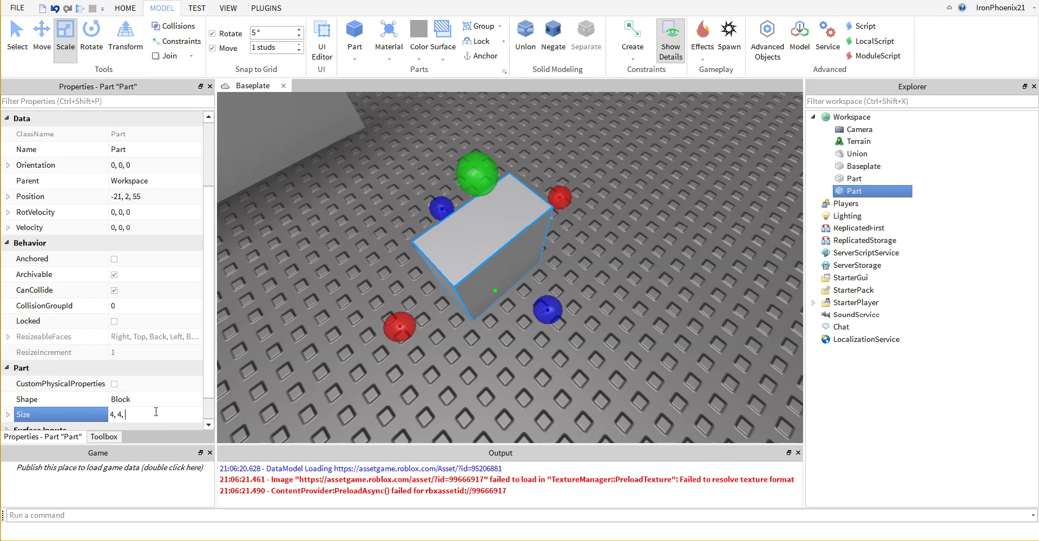
key(Return)
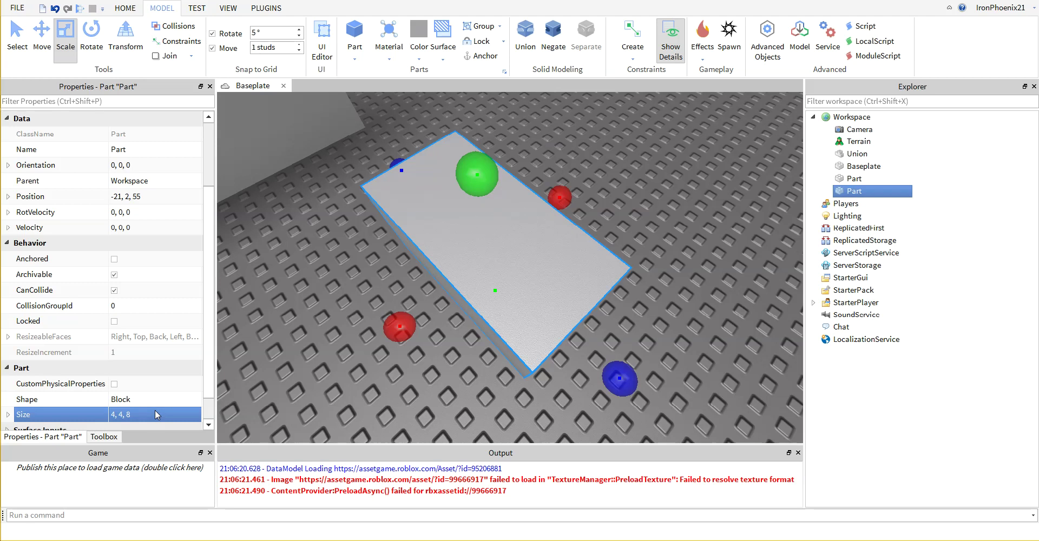
click(610, 242)
Move the block onto the wall and push it through to position -32, 6, 42
scroll(609, 252, down, 5)
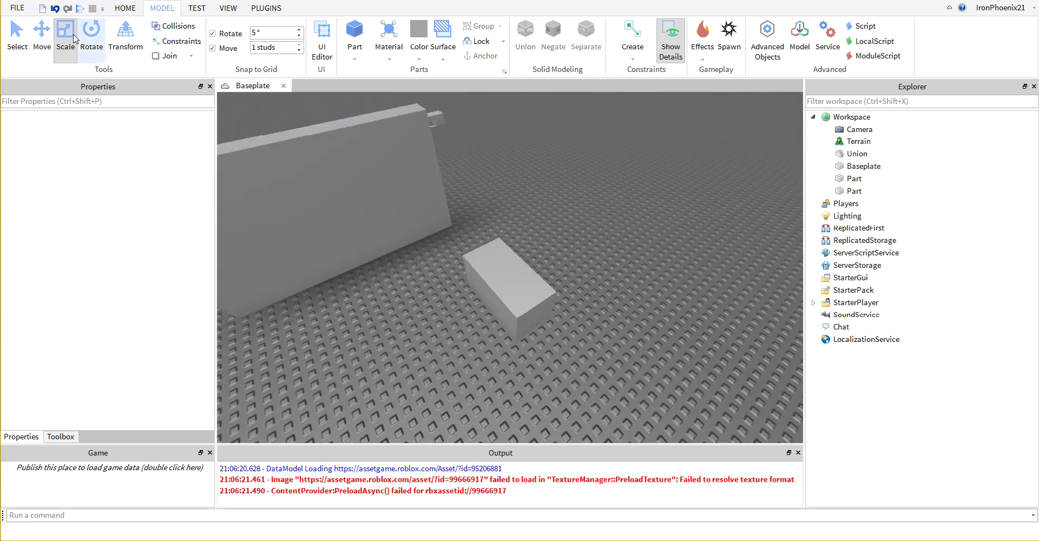
click(41, 38)
drag(514, 290, 318, 241)
scroll(319, 243, up, 5)
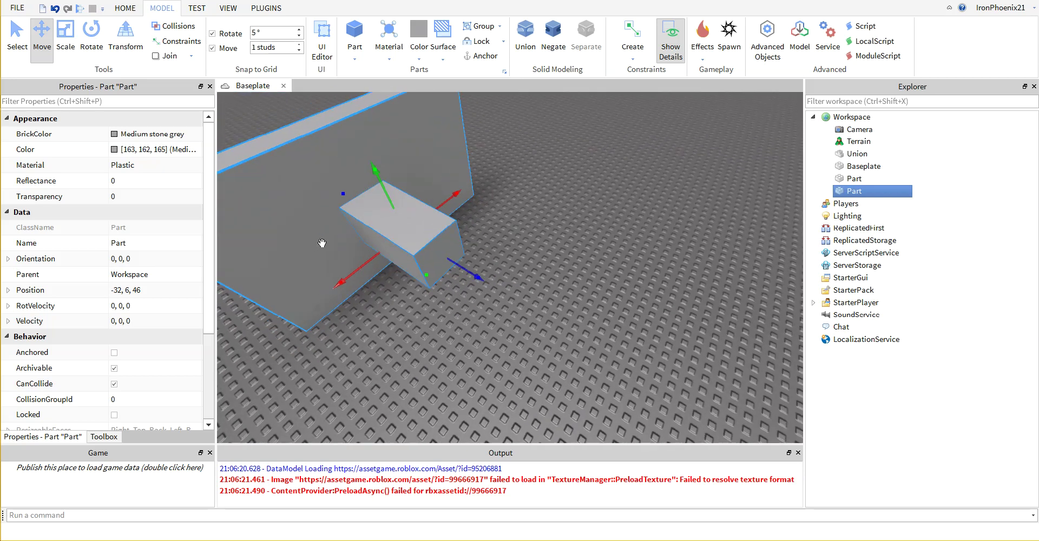
drag(475, 275, 430, 251)
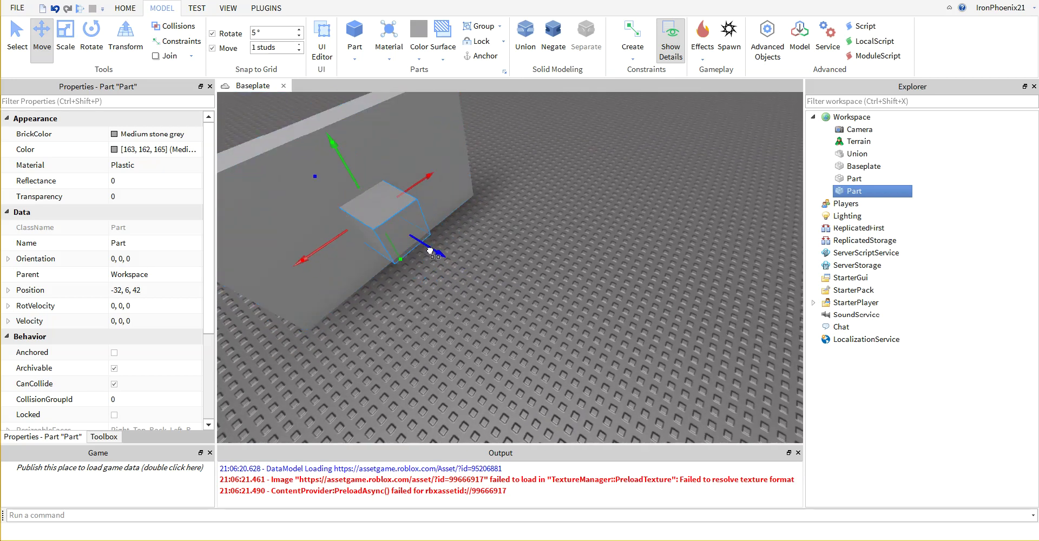
Negate the block pushed through the wall so it can act as a cutting shape
scroll(495, 277, up, 2)
right_drag(495, 276, 537, 239)
scroll(538, 239, down, 2)
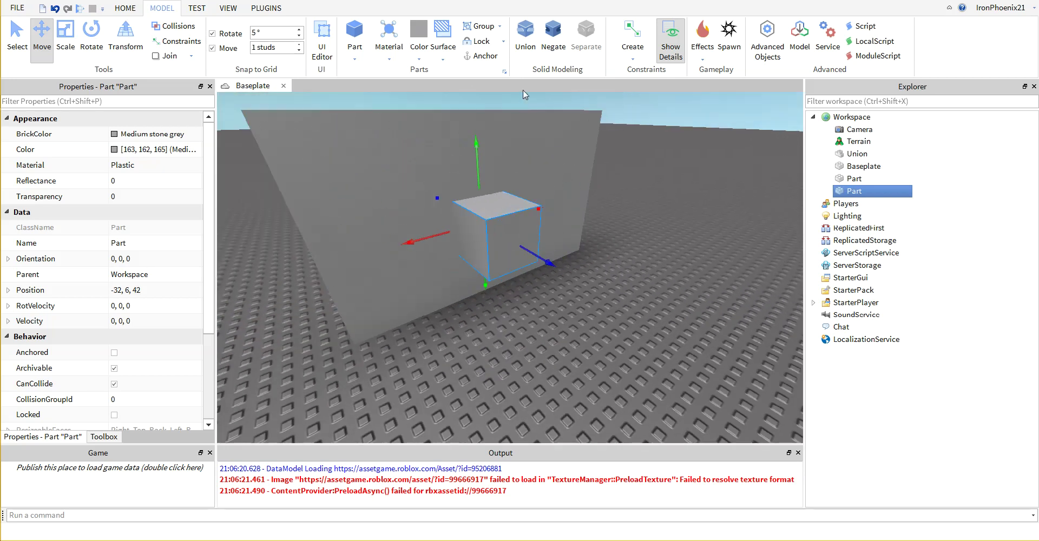
click(547, 41)
click(644, 298)
scroll(574, 245, down, 3)
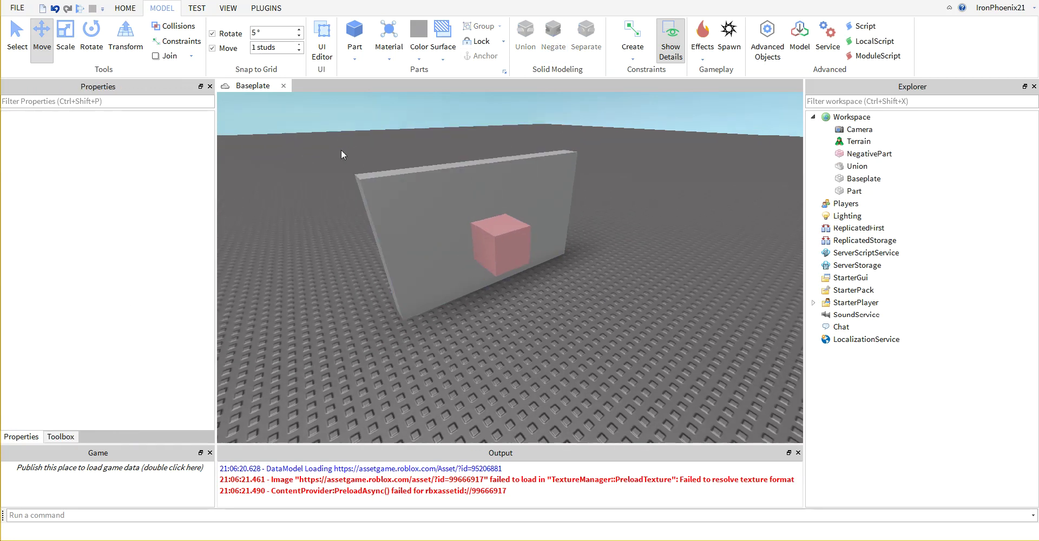
Select the wall together with the negative block and union them to cut the window opening
drag(341, 155, 605, 323)
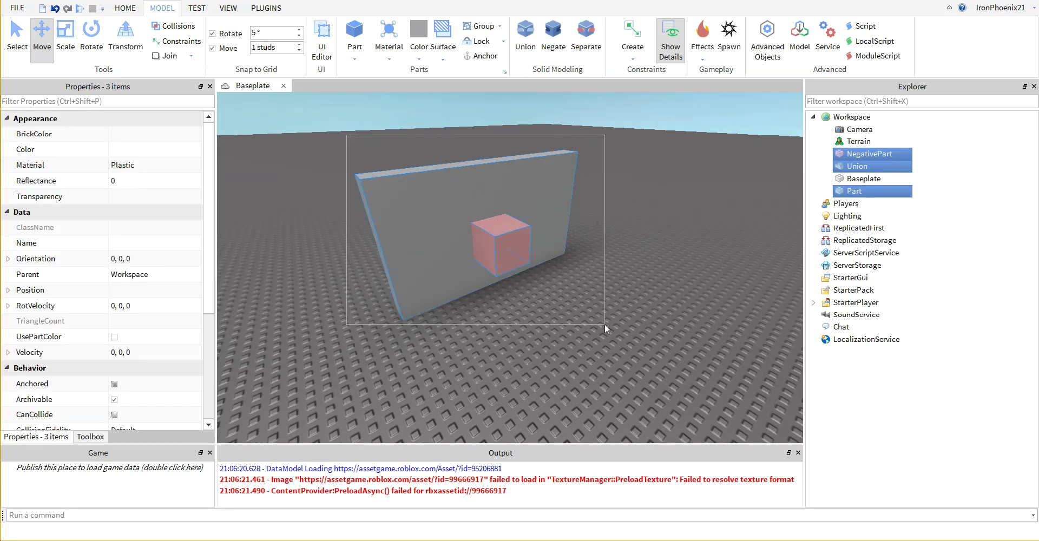
click(523, 35)
click(606, 285)
scroll(605, 285, up, 5)
right_drag(606, 285, 607, 286)
scroll(607, 285, down, 5)
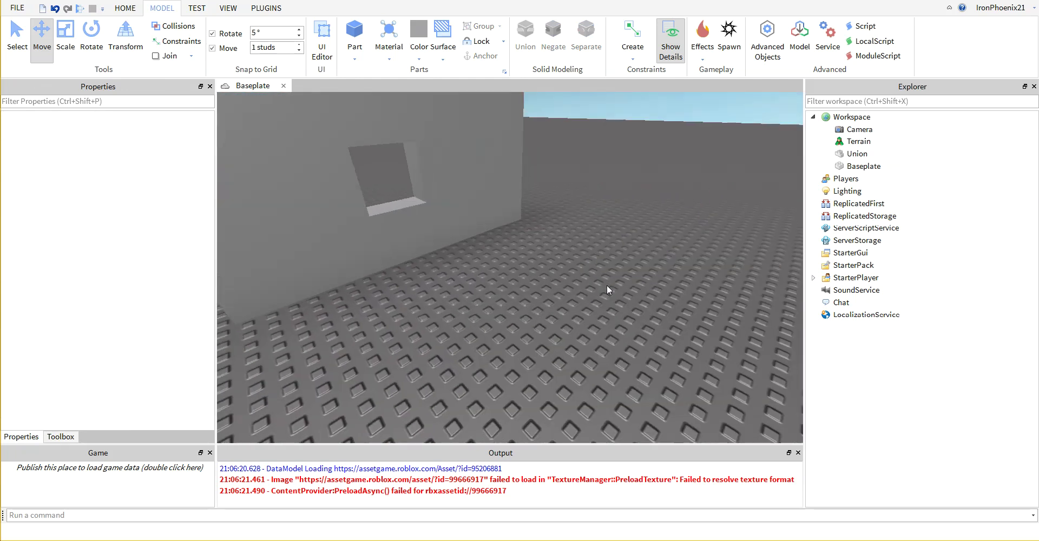
scroll(607, 286, down, 2)
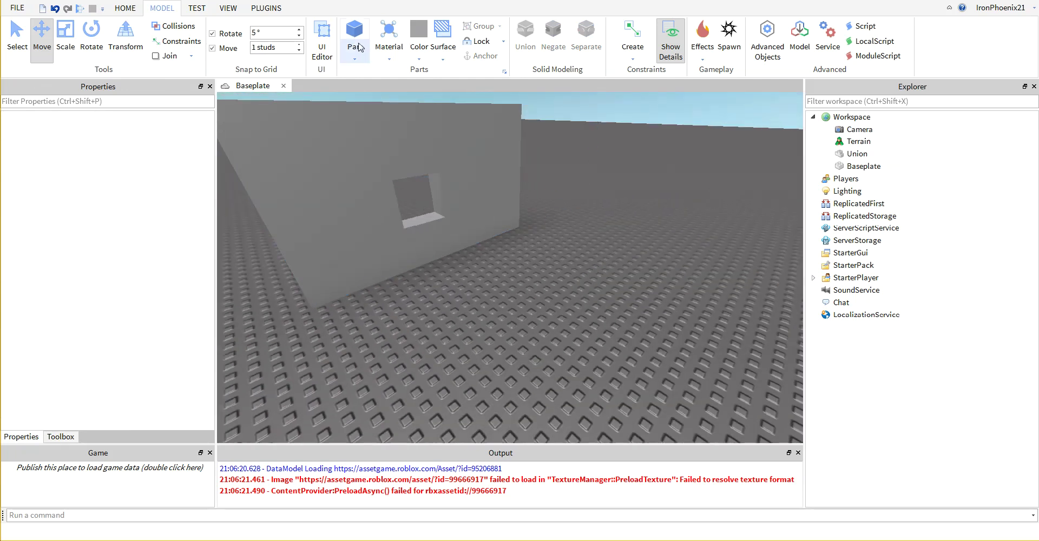
Insert a new block near the wall and set its size to 4, 4, 2
click(354, 32)
click(354, 36)
scroll(159, 362, down, 4)
click(151, 400)
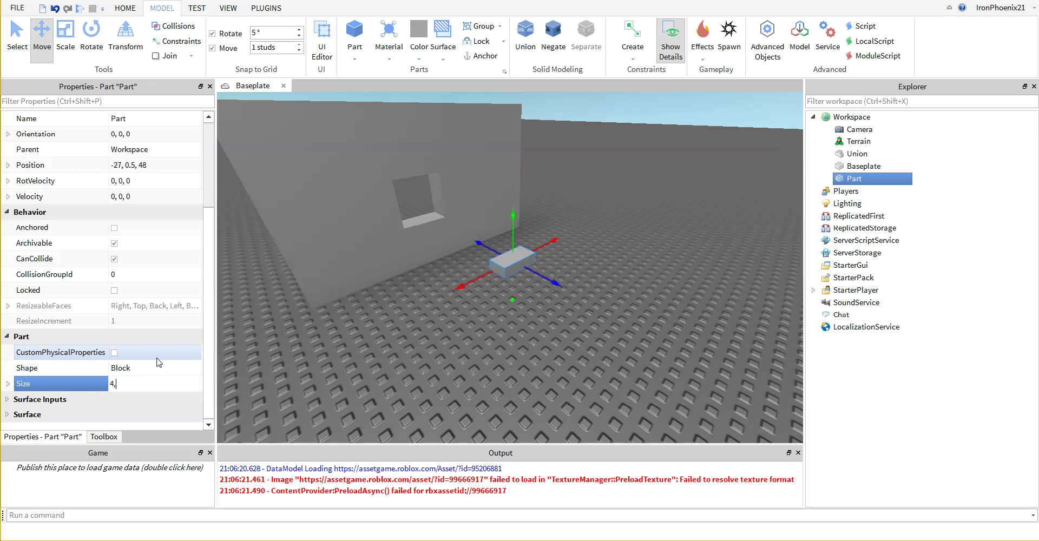
text(4, 4, 2)
key(Return)
Move the new block into the wall's opening at position -32, 6, 41
right_drag(505, 282, 504, 283)
scroll(503, 283, up, 2)
drag(482, 248, 411, 133)
scroll(370, 188, up, 1)
scroll(437, 170, down, 2)
drag(536, 231, 413, 88)
right_drag(635, 260, 634, 259)
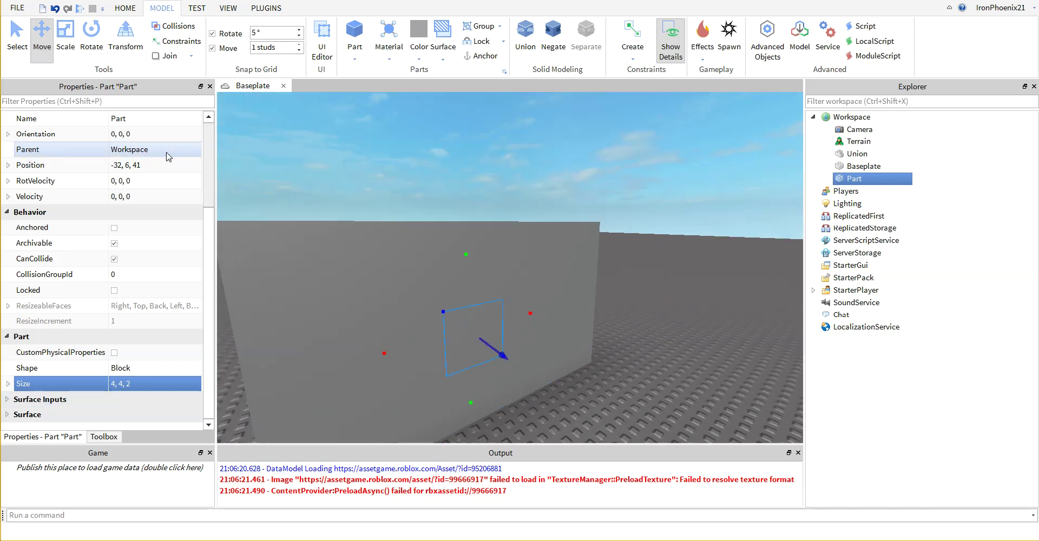
Set the transparency of the block in the opening to 0.5 to make a glass pane
scroll(165, 162, up, 3)
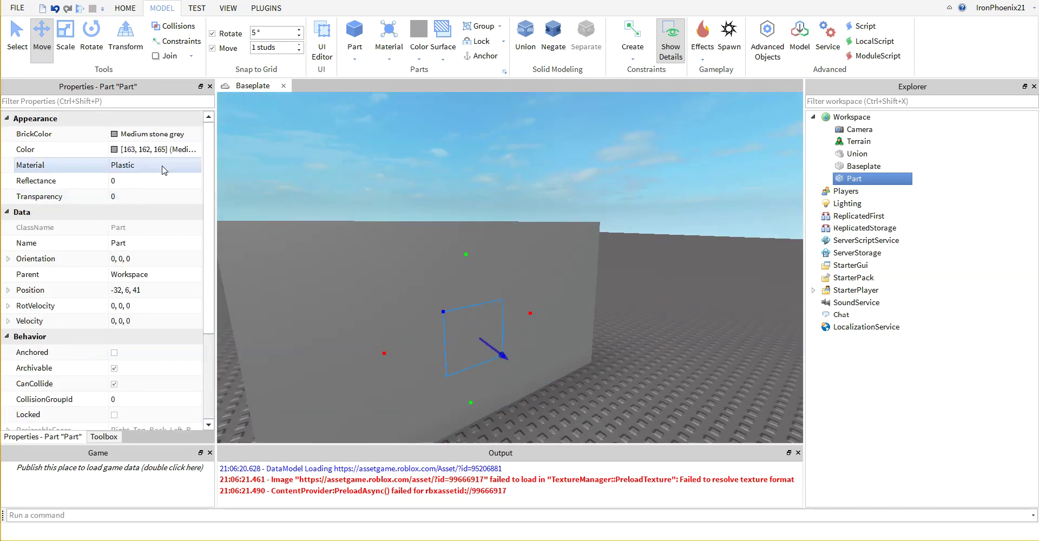
click(126, 196)
text(1)
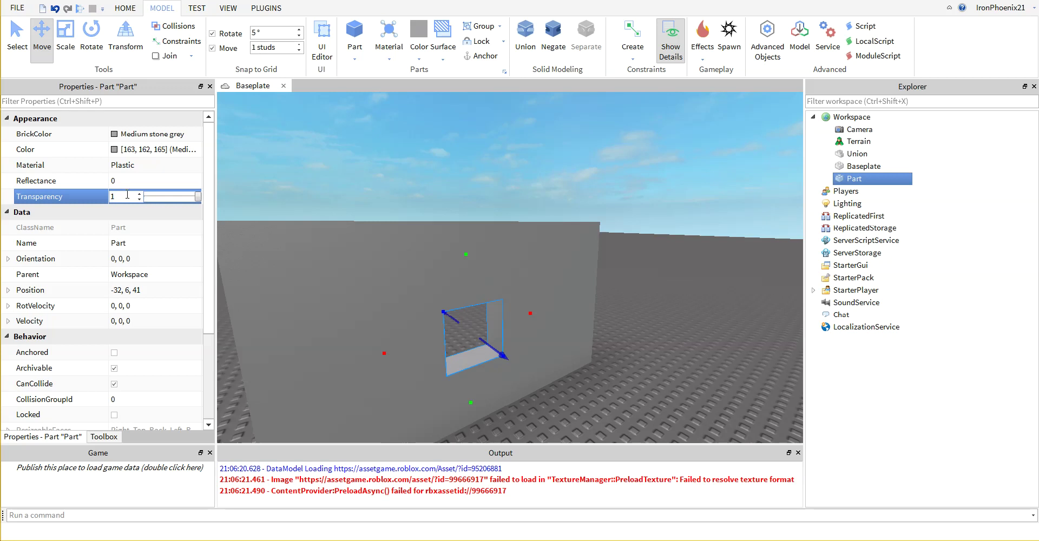
key(BackSpace)
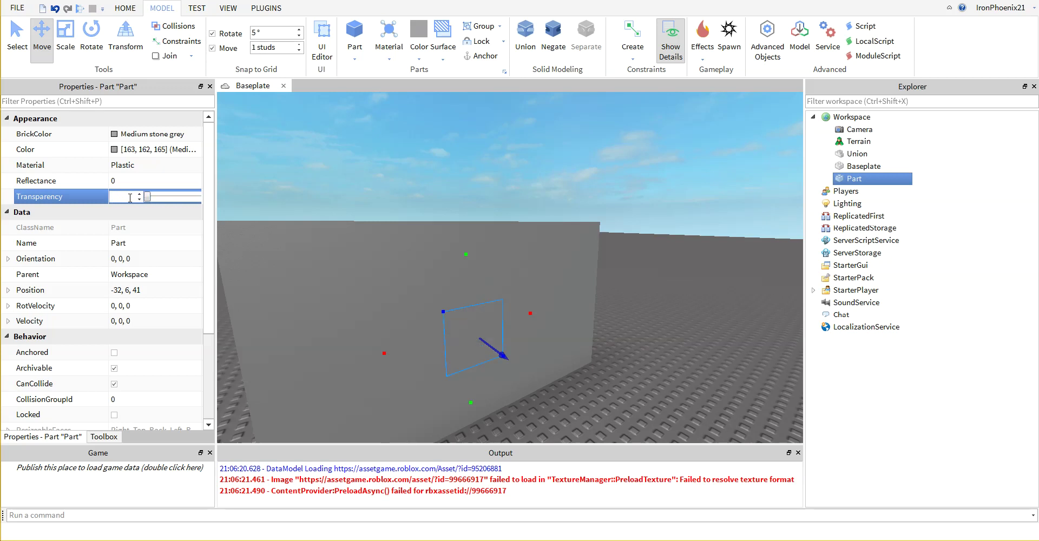
text(0.5)
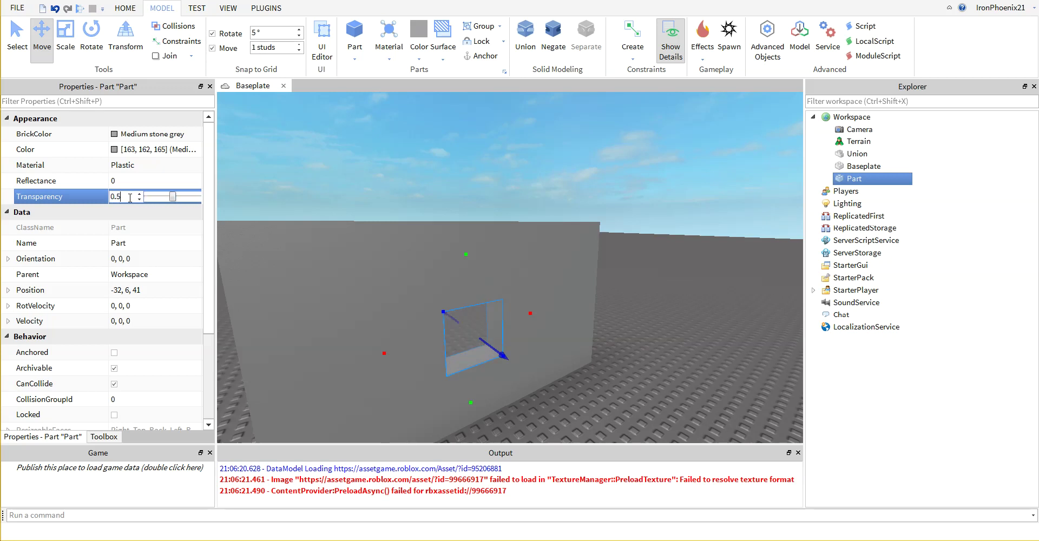
key(Return)
Examine the wall and its semi-transparent window pane from several angles and distances
mouse_move(606, 326)
right_down()
mouse_move(606, 346)
mouse_move(606, 325)
right_up()
scroll(606, 326, up, 4)
click(606, 325)
scroll(606, 326, down, 2)
right_drag(582, 286, 582, 285)
scroll(579, 287, up, 4)
scroll(582, 286, down, 4)
scroll(491, 275, up, 4)
right_drag(492, 275, 489, 276)
scroll(491, 275, down, 5)
scroll(489, 276, down, 3)
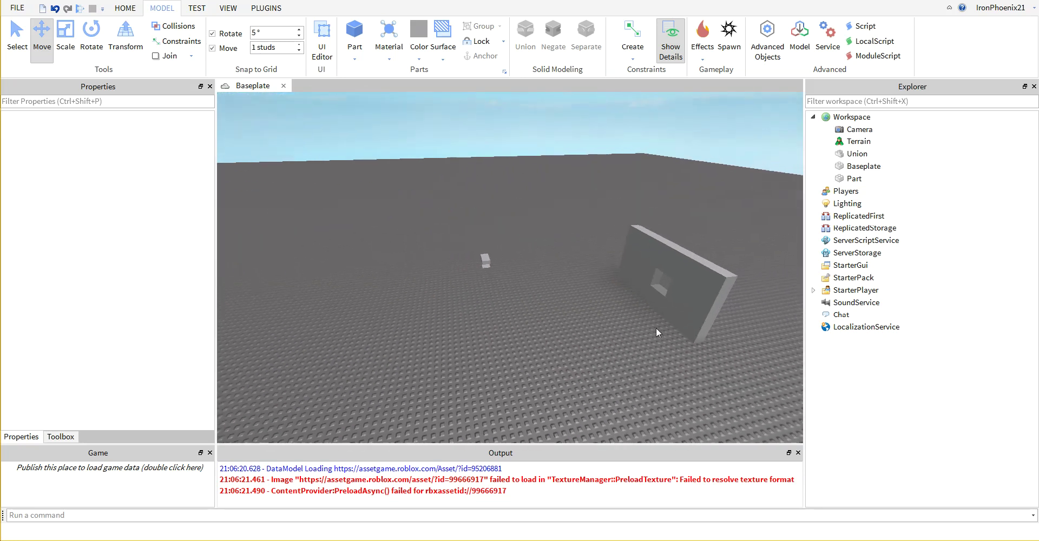
drag(448, 179, 683, 391)
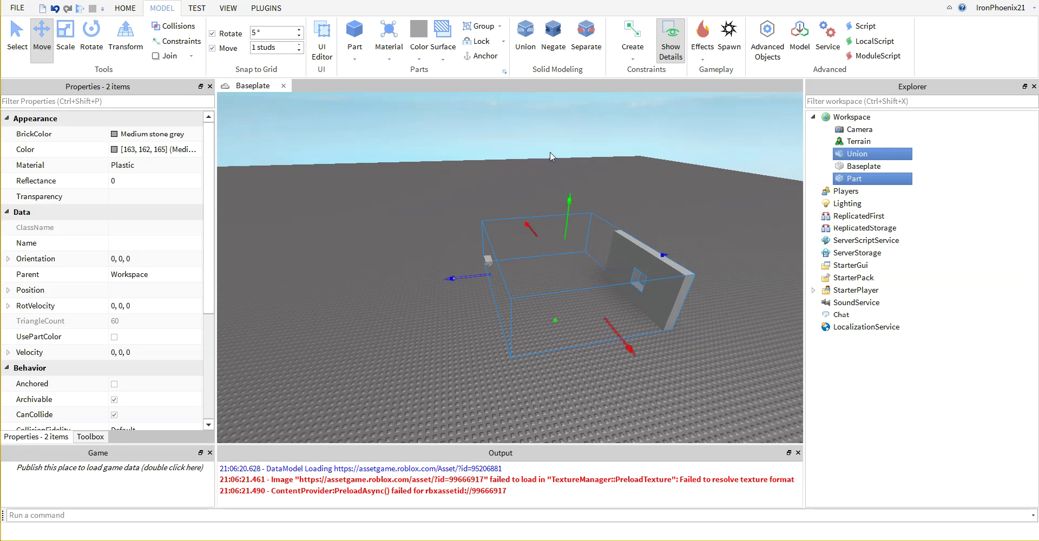
click(371, 174)
scroll(548, 276, up, 4)
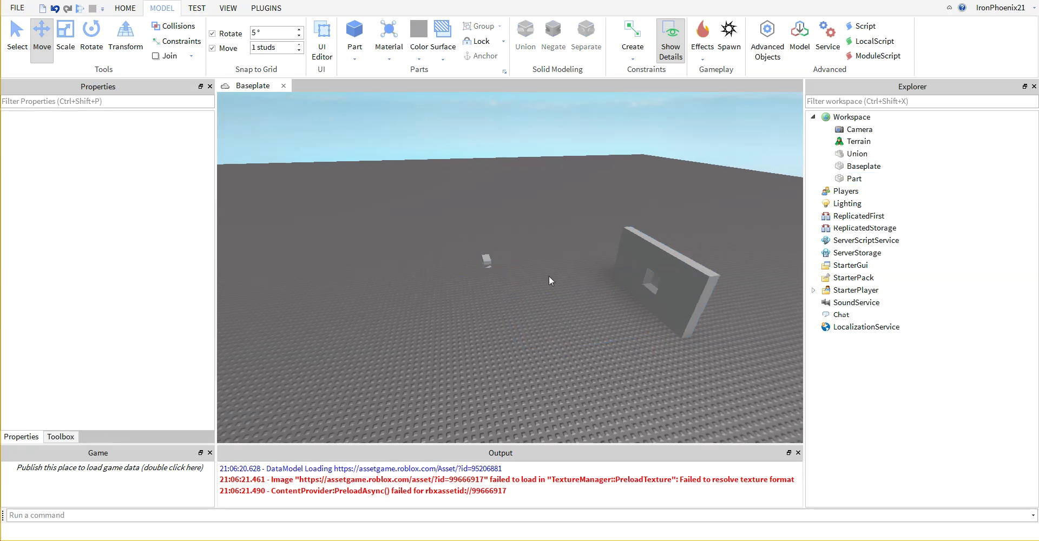
right_click(614, 285)
click(460, 219)
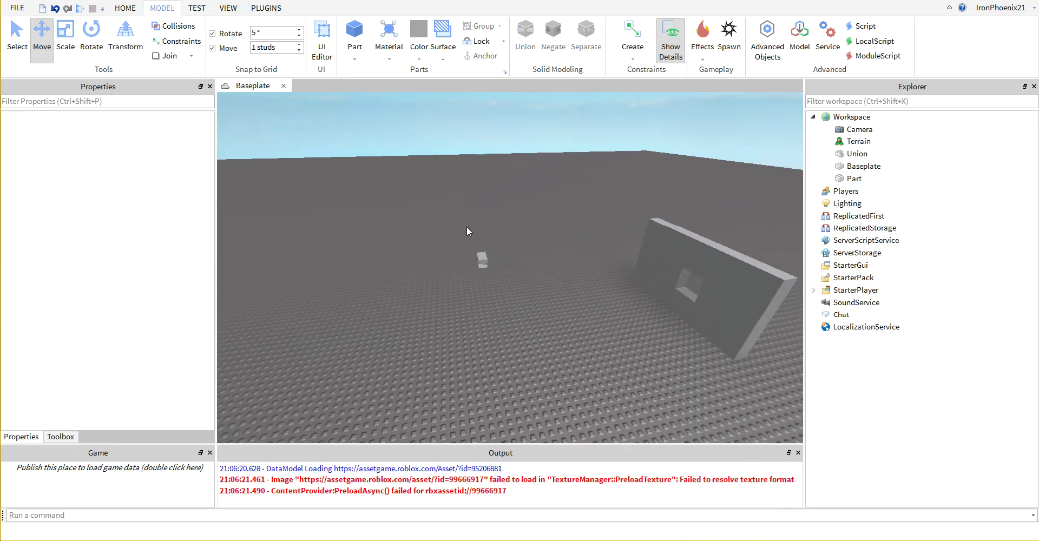
Insert a block on an empty area of the baseplate and add a sphere at the same spot
right_drag(466, 226, 465, 223)
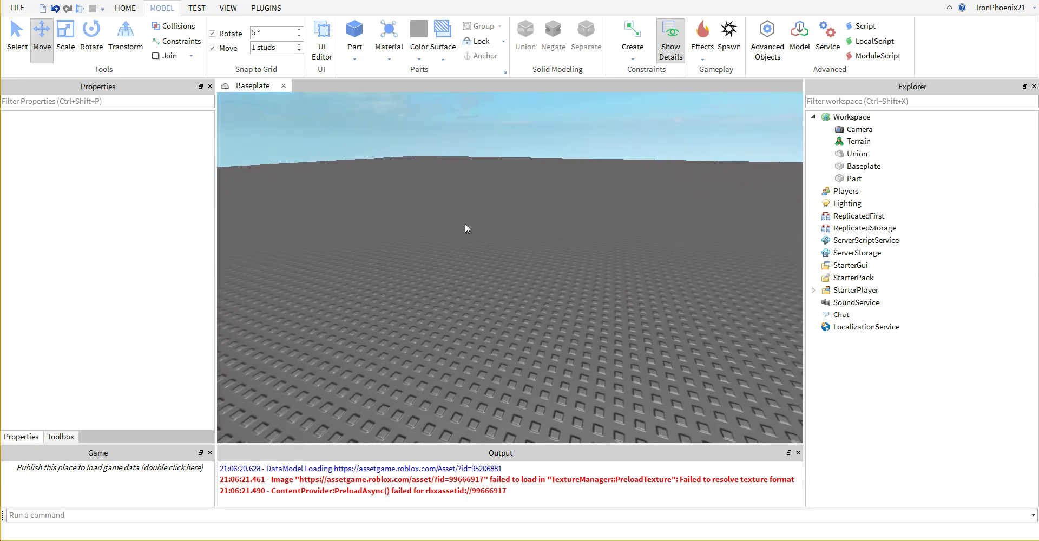
right_drag(463, 259, 464, 259)
click(355, 32)
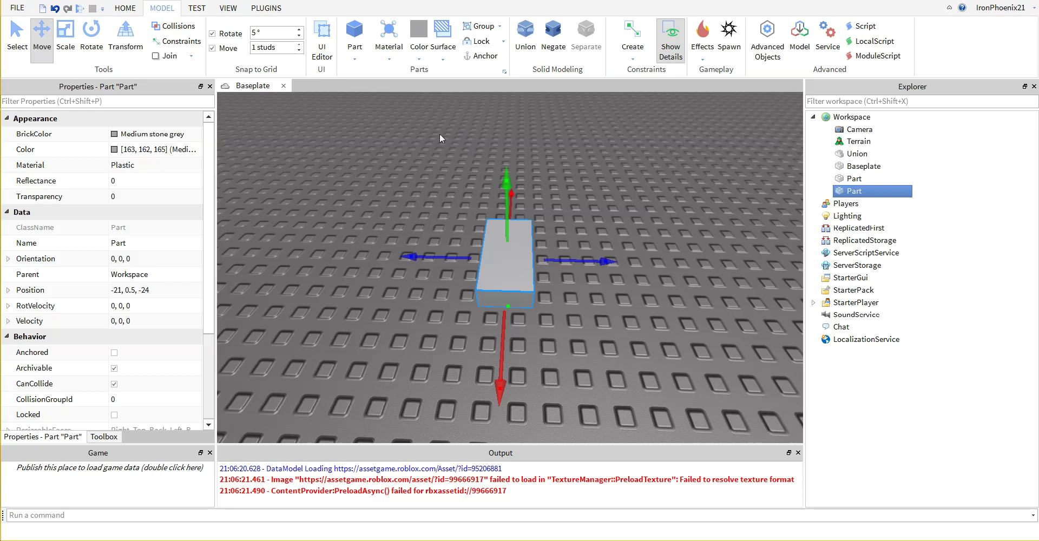
click(355, 58)
click(373, 82)
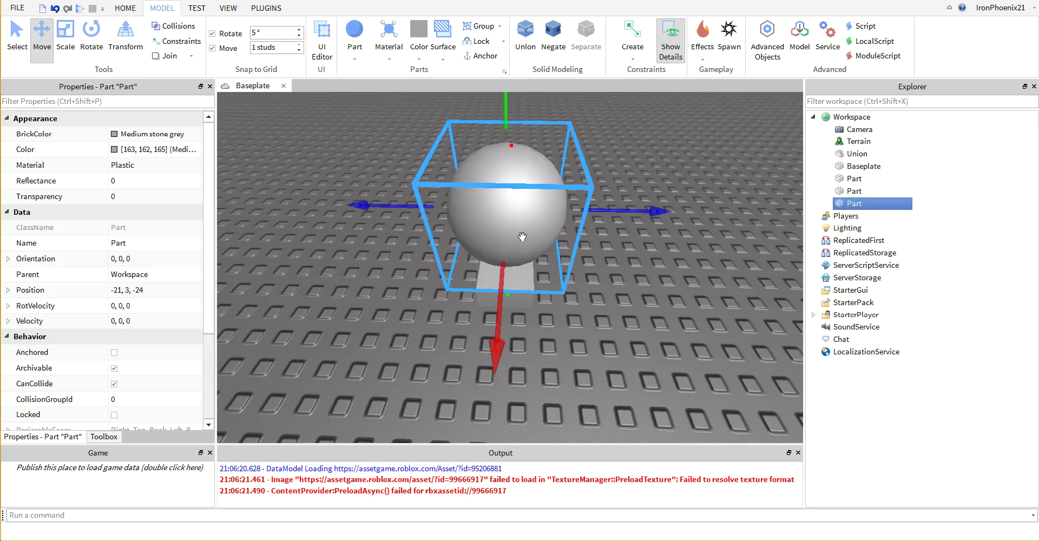
Move the sphere away from the new block along the X axis to position -30, 3, -24
right_drag(522, 235, 522, 235)
key(a)
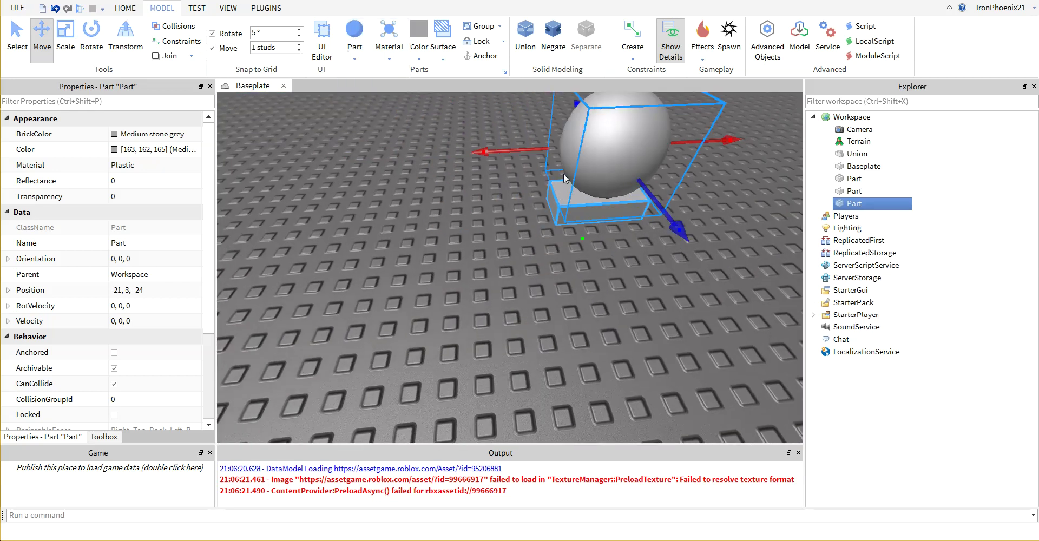
scroll(563, 173, down, 2)
drag(494, 194, 324, 199)
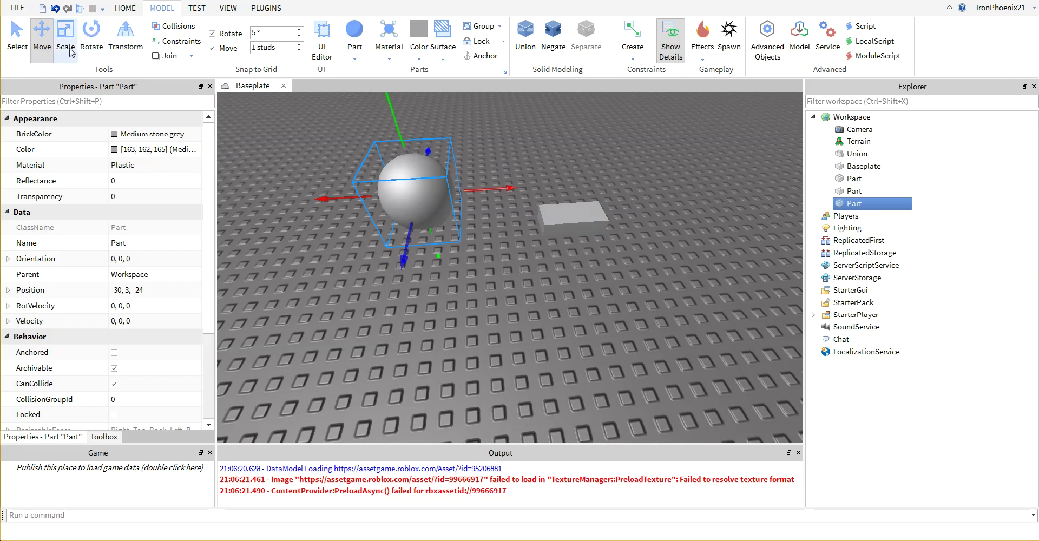
Scale the flat block wider along its Z axis and taller so it becomes roughly a cube
click(66, 47)
click(574, 216)
drag(587, 250, 590, 282)
right_drag(590, 282, 590, 283)
scroll(535, 237, up, 2)
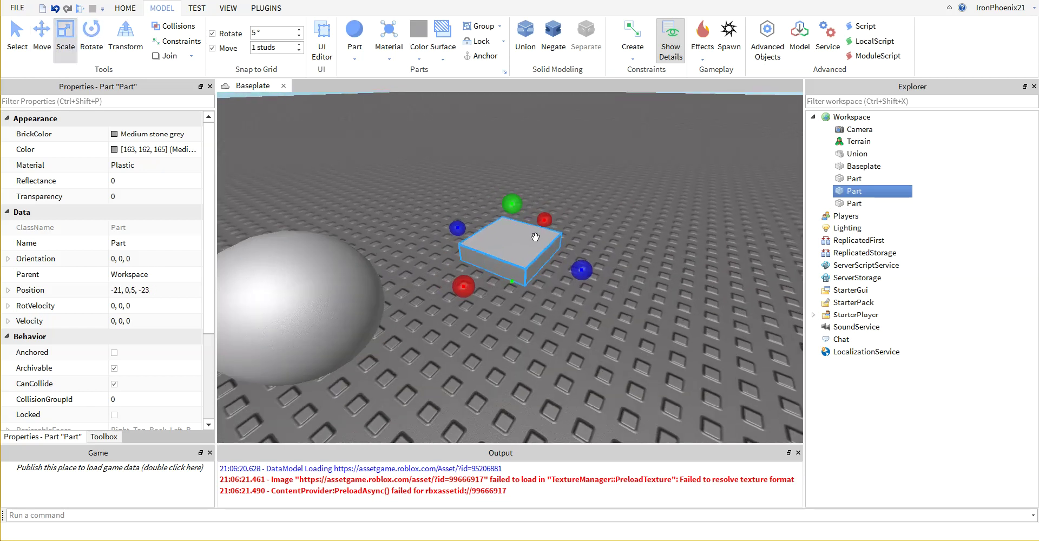
drag(513, 204, 514, 164)
click(626, 245)
scroll(626, 245, down, 1)
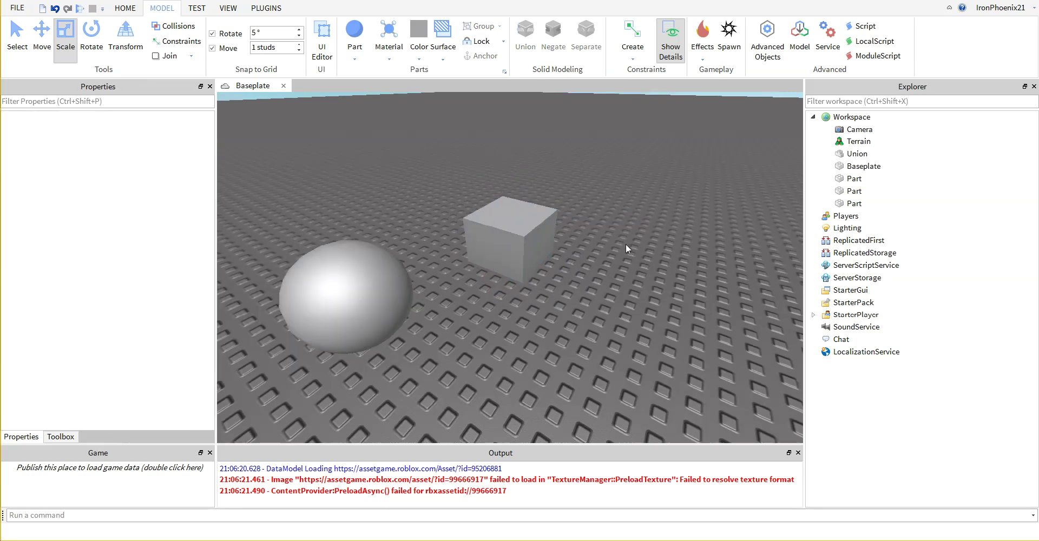
Bring the sphere over freehand and rest it on top of the block at position -25, 7, -20
scroll(626, 249, down, 2)
click(510, 265)
key(ctrl+1)
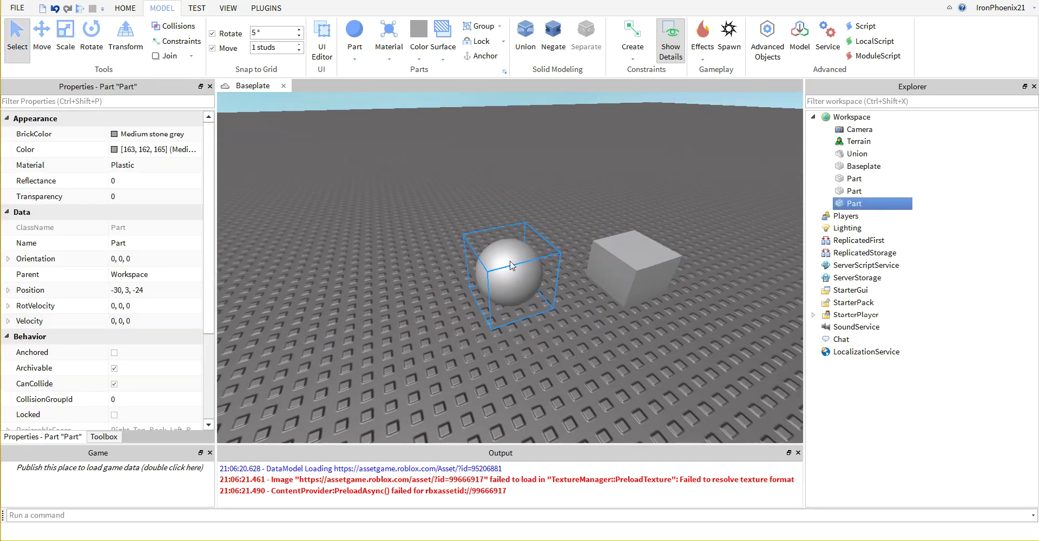
drag(509, 265, 664, 211)
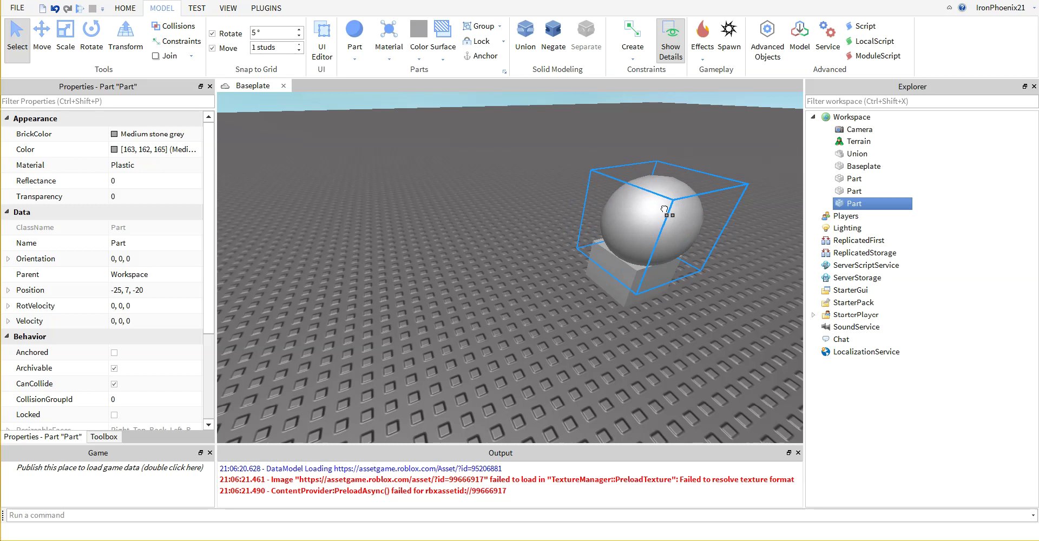
Center the sphere over the block and lower it partly into the top, to position -21, 4, -23
click(45, 43)
scroll(693, 306, up, 3)
right_drag(692, 306, 693, 306)
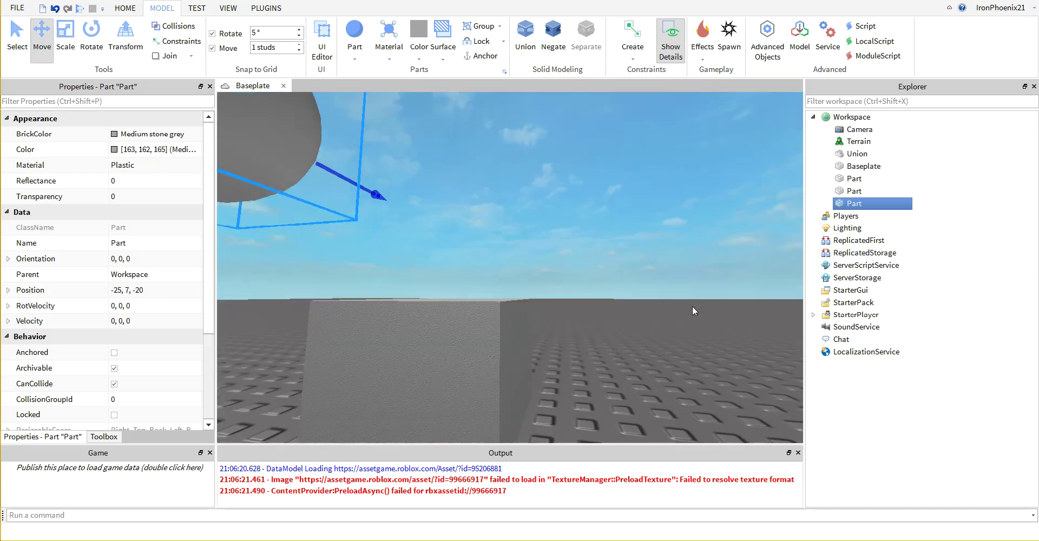
scroll(693, 306, down, 3)
drag(474, 193, 575, 213)
scroll(576, 212, up, 3)
right_drag(575, 213, 575, 213)
drag(576, 213, 659, 213)
right_drag(659, 213, 659, 213)
drag(658, 279, 646, 340)
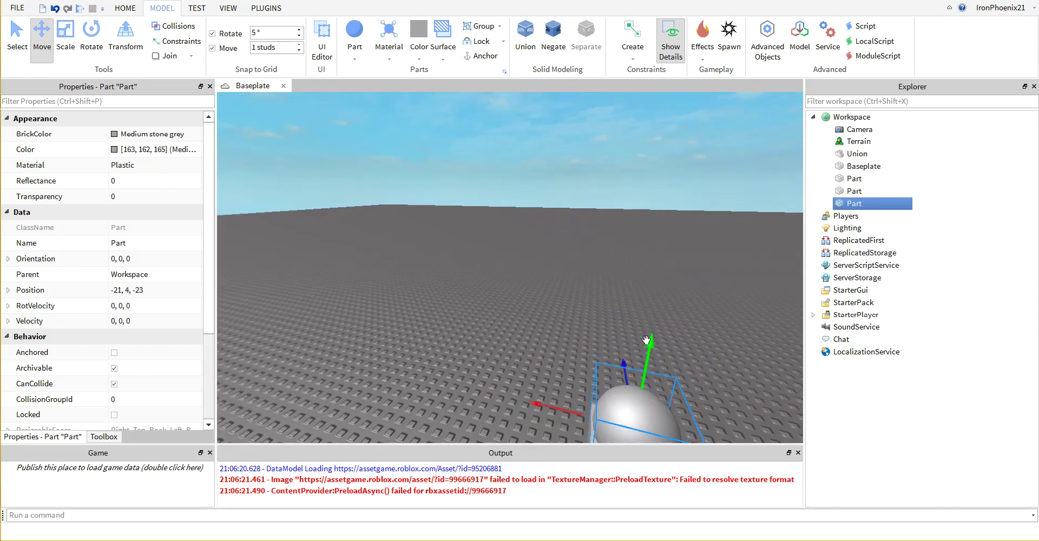
Select the sphere together with the block beneath it and union them into one solid
key(f)
scroll(646, 340, down, 2)
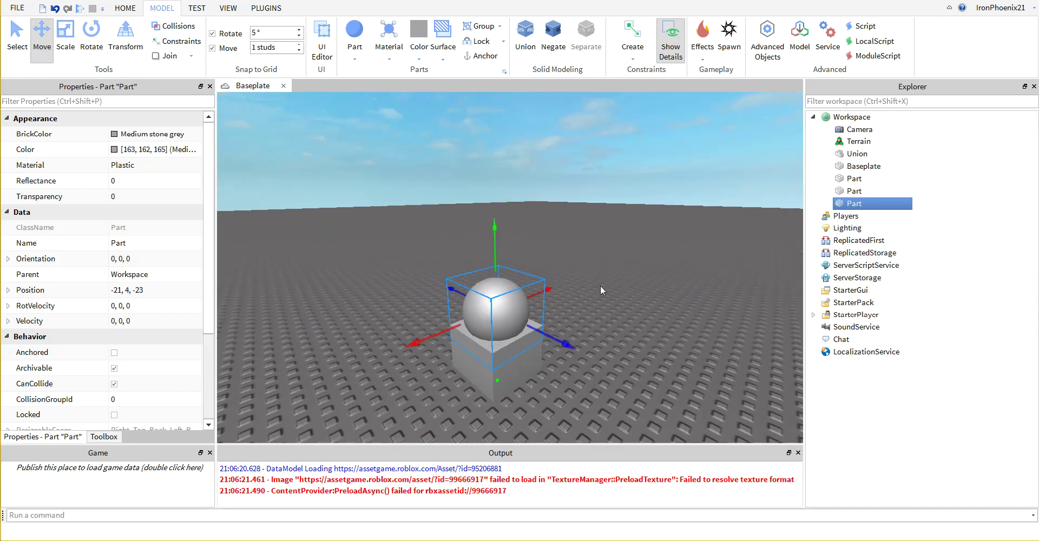
drag(424, 208, 585, 422)
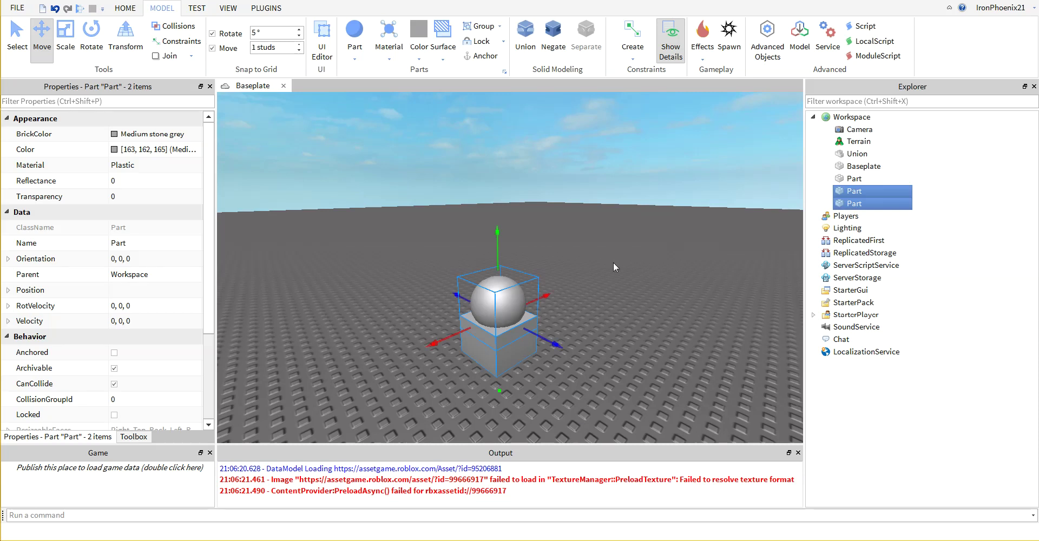
click(526, 38)
Move the combined sphere-and-block solid across the baseplate to position -16, 3, -21
mouse_move(502, 320)
mouse_down()
mouse_move(569, 345)
mouse_move(506, 329)
mouse_up()
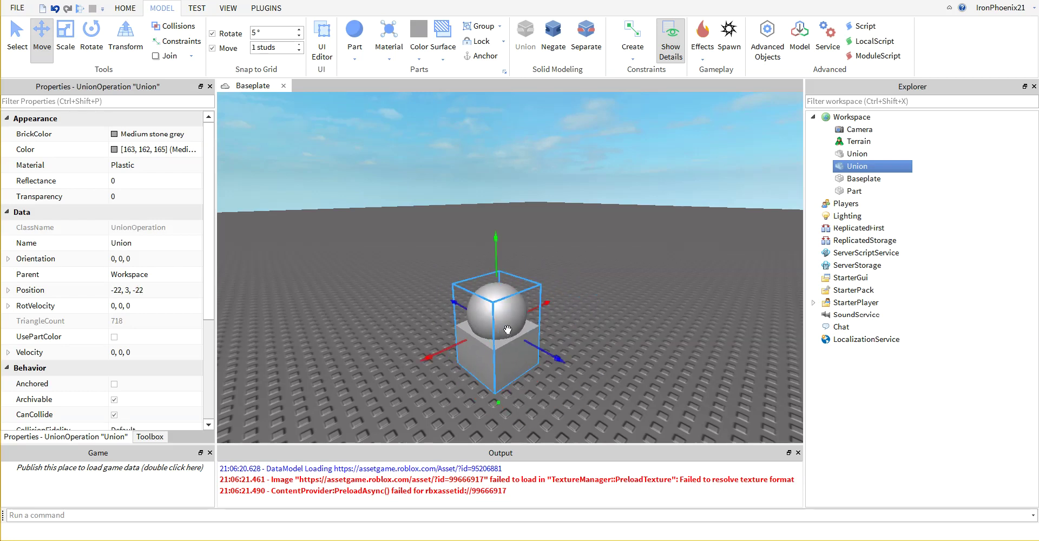
right_drag(589, 366, 589, 365)
click(589, 366)
drag(431, 334, 477, 288)
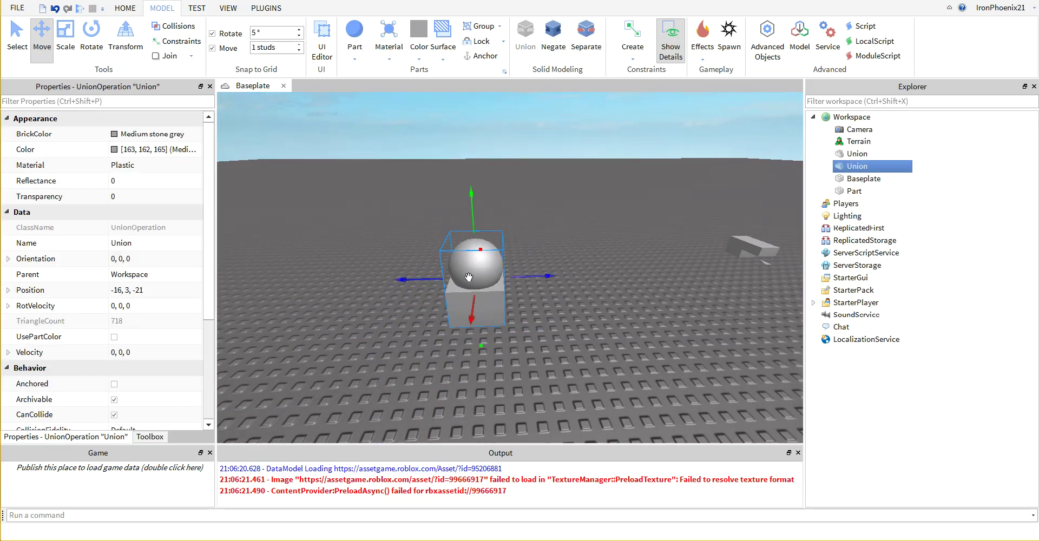
click(579, 324)
right_drag(579, 324, 578, 320)
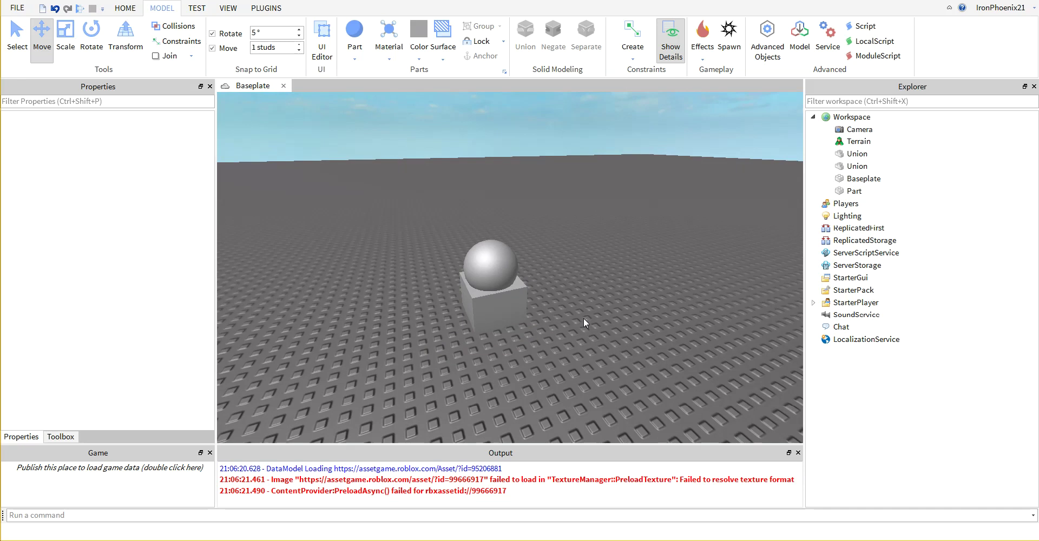
Insert another sphere and move it beside the combined solid to position -25, 2, -22
click(354, 33)
drag(526, 230, 343, 324)
drag(427, 299, 443, 297)
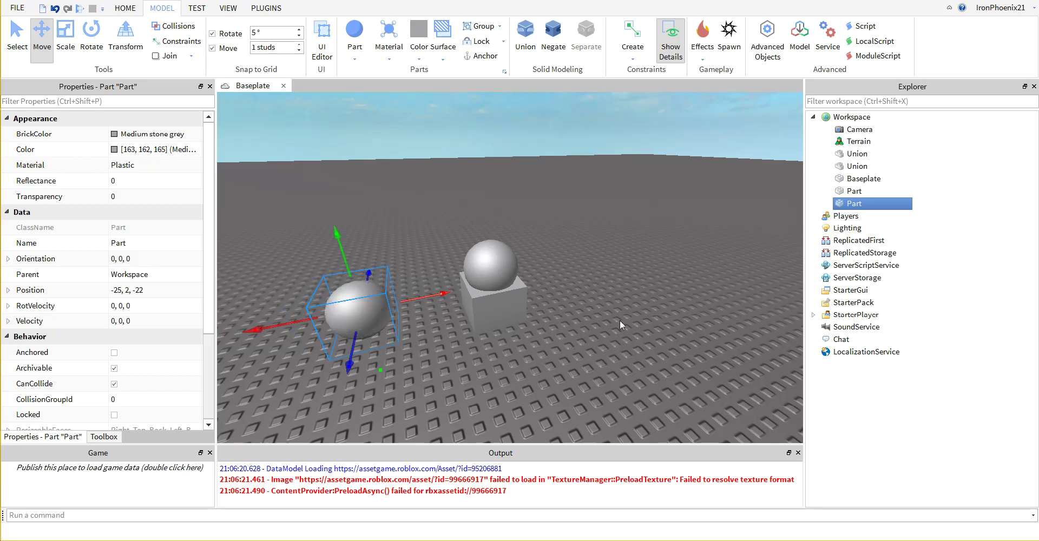
click(617, 310)
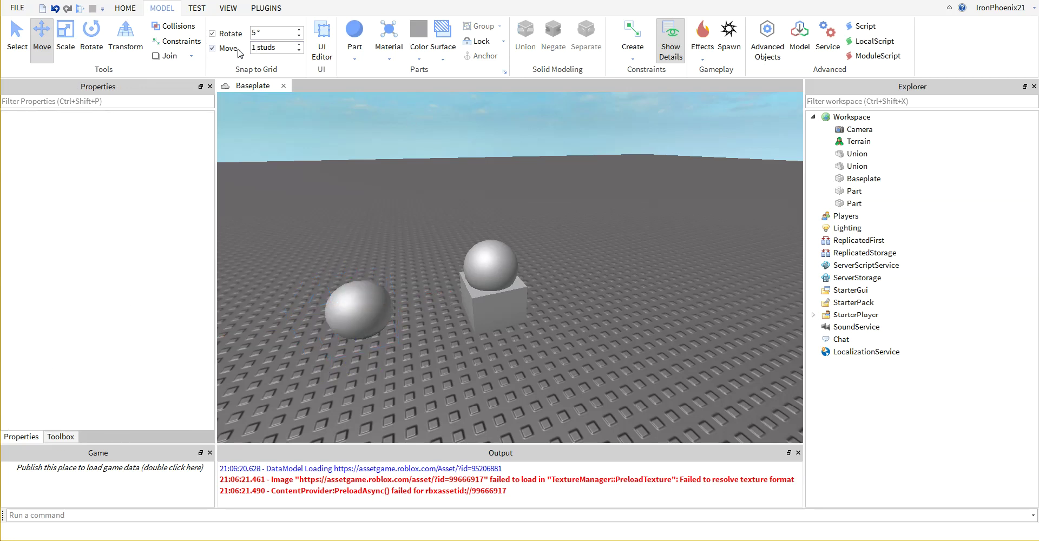
Check the 1-stud move snapping by shifting the separate sphere to position -23, 2, -21
double_click(298, 51)
click(283, 48)
click(361, 150)
right_drag(363, 152, 366, 154)
mouse_move(460, 234)
mouse_down()
mouse_move(475, 253)
mouse_move(471, 223)
mouse_up()
right_drag(611, 342, 612, 342)
scroll(612, 342, down, 2)
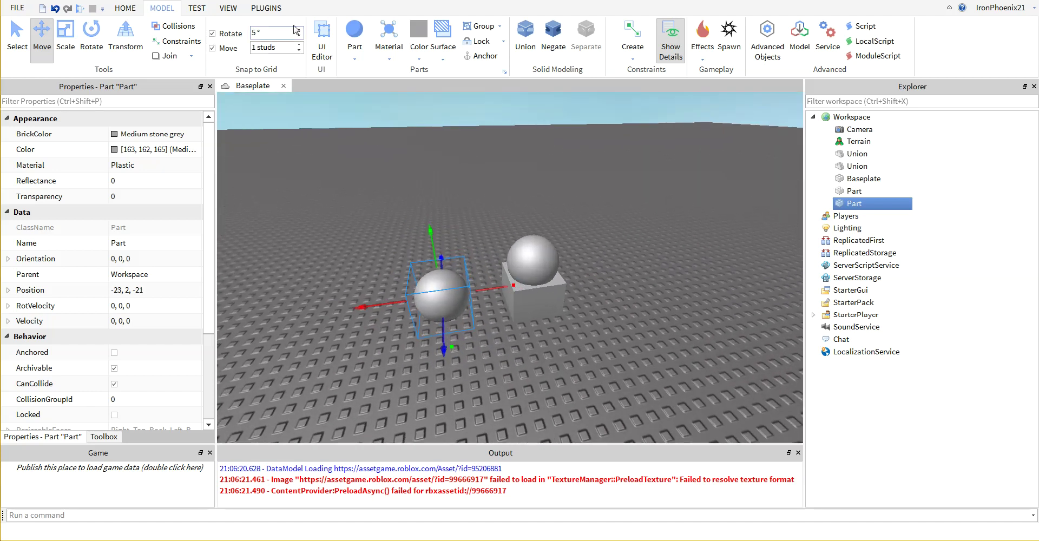
Start rotating the separate sphere and set the rotation snap increment to 90°
click(92, 41)
scroll(530, 295, up, 3)
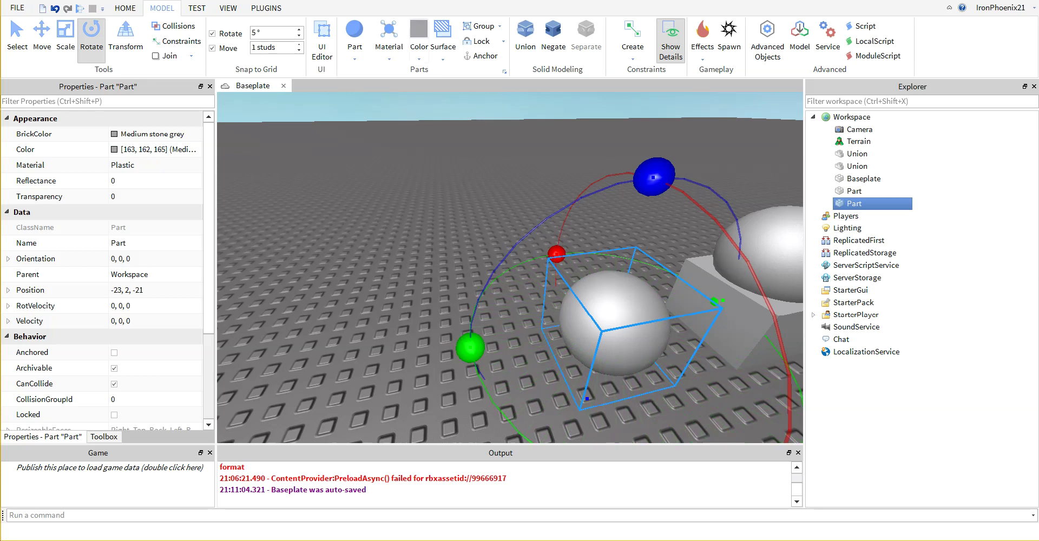
double_click(286, 33)
click(371, 194)
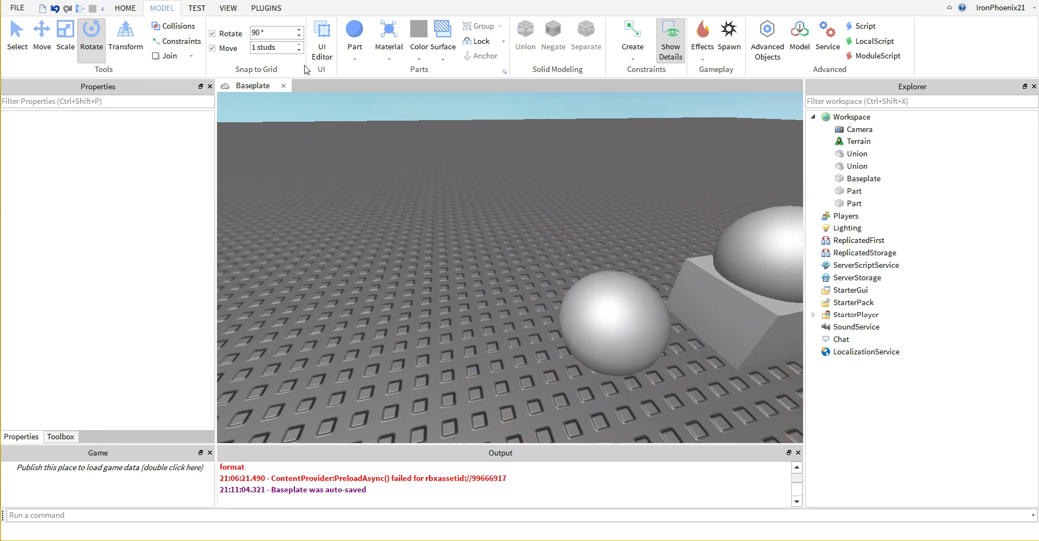
Rotate the separate sphere with the 90° snapping, and delete it from the workspace
scroll(557, 330, down, 3)
click(558, 332)
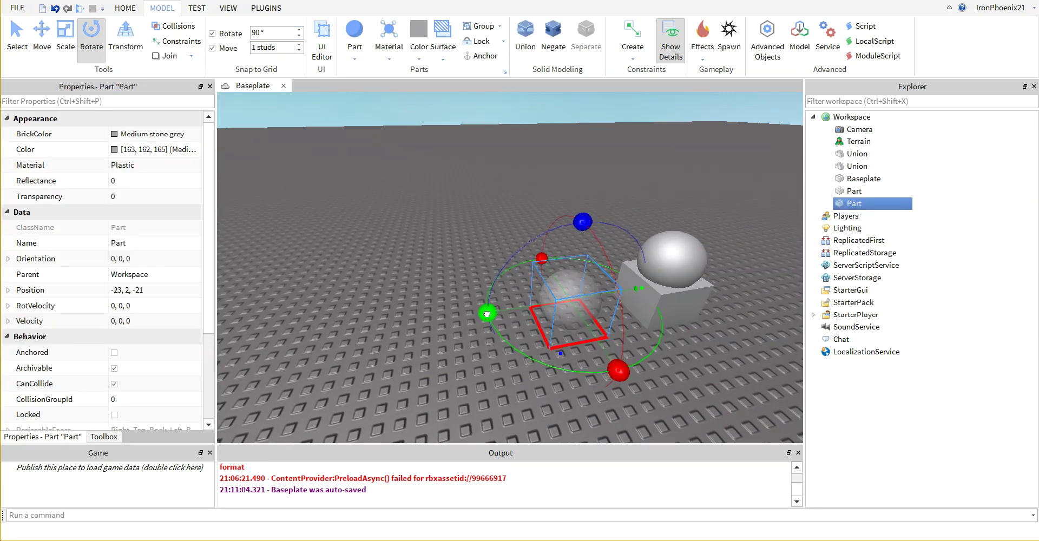
drag(620, 380, 471, 340)
key(Delete)
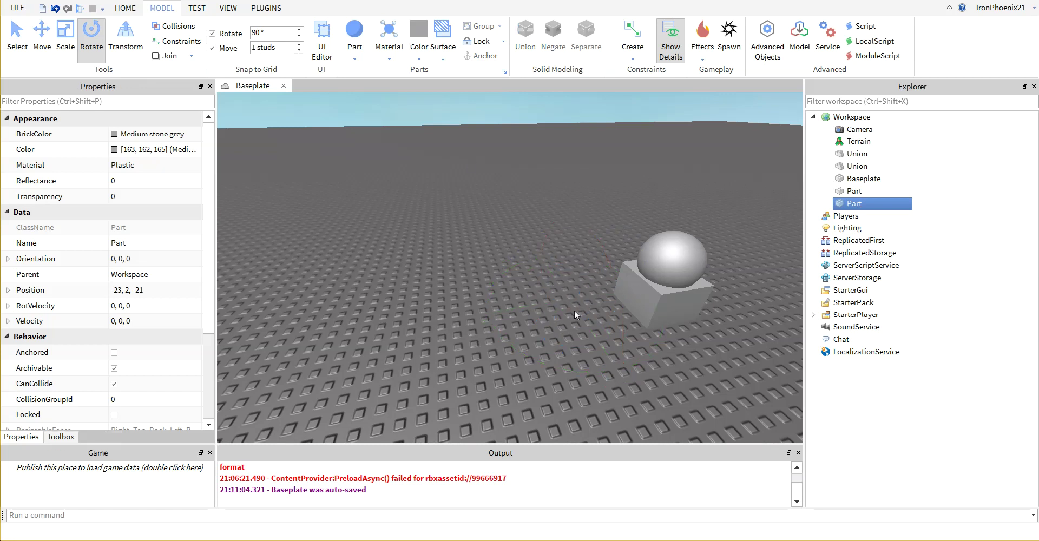
Set the rotation snap increment to 5°
click(266, 30)
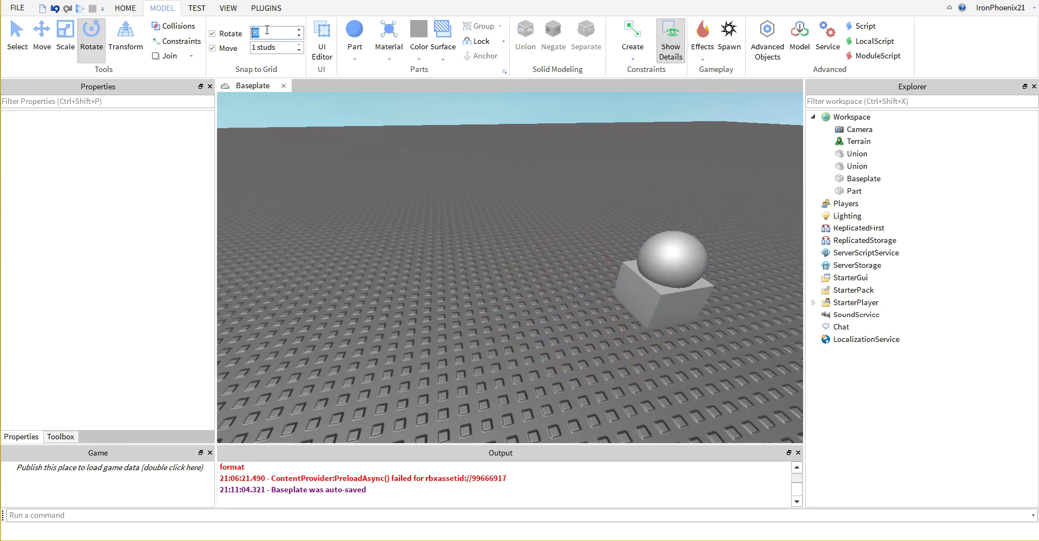
key(BackSpace)
text(5)
right_drag(413, 203, 414, 203)
right_drag(556, 303, 555, 307)
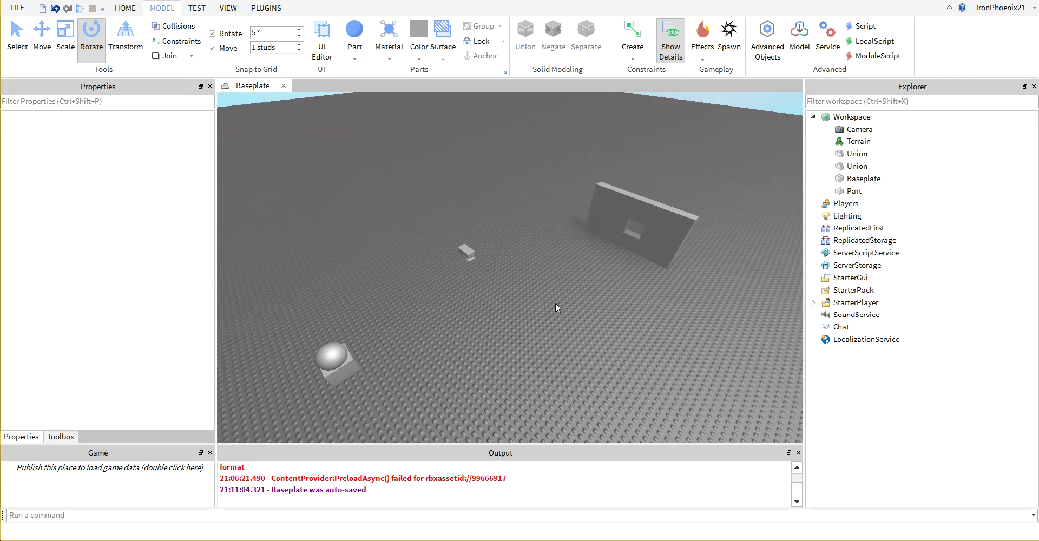